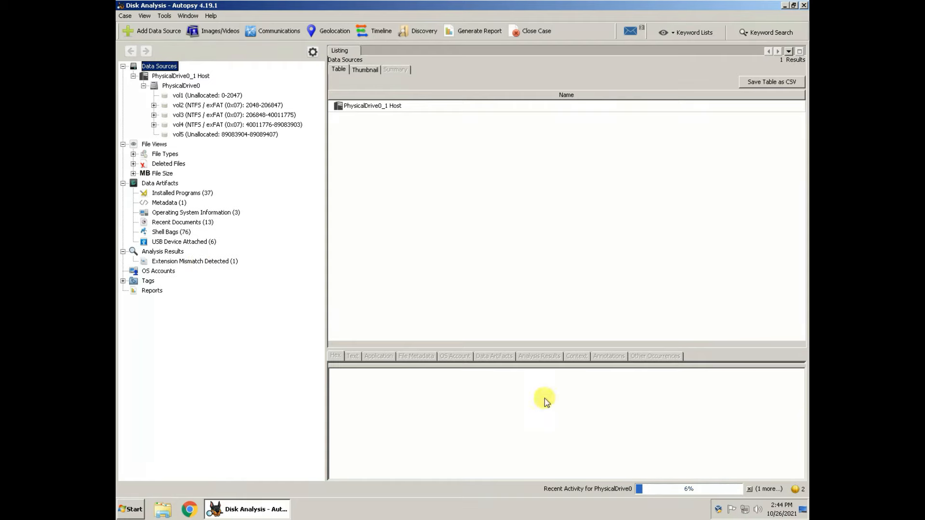
# Step: Check the running ingest tasks' progress and review the ingest messages listed by module, then close the message list
pyautogui.click(620, 488)
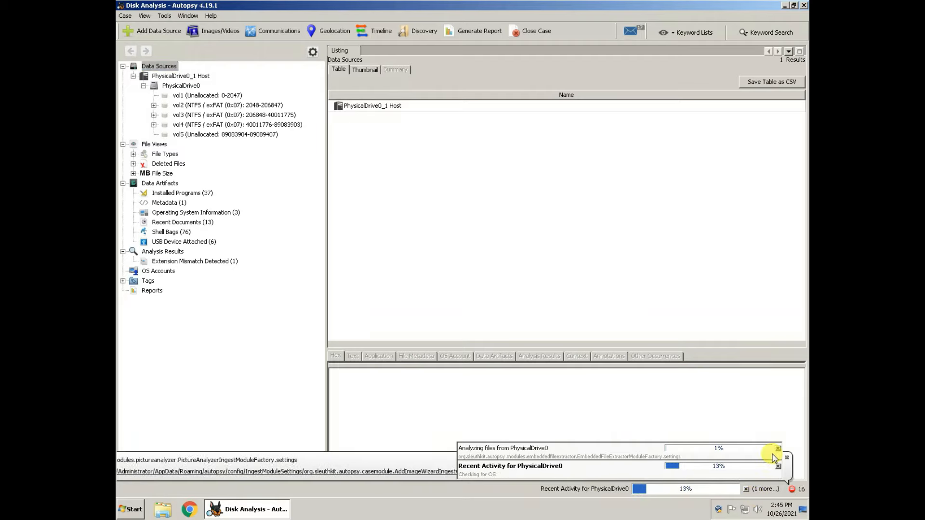
pyautogui.click(630, 34)
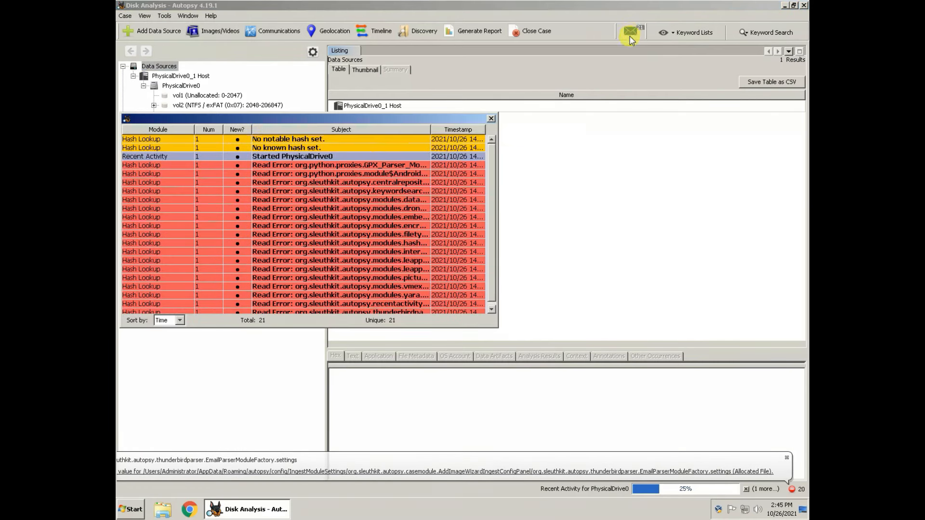
pyautogui.scroll(-1, 493, 196)
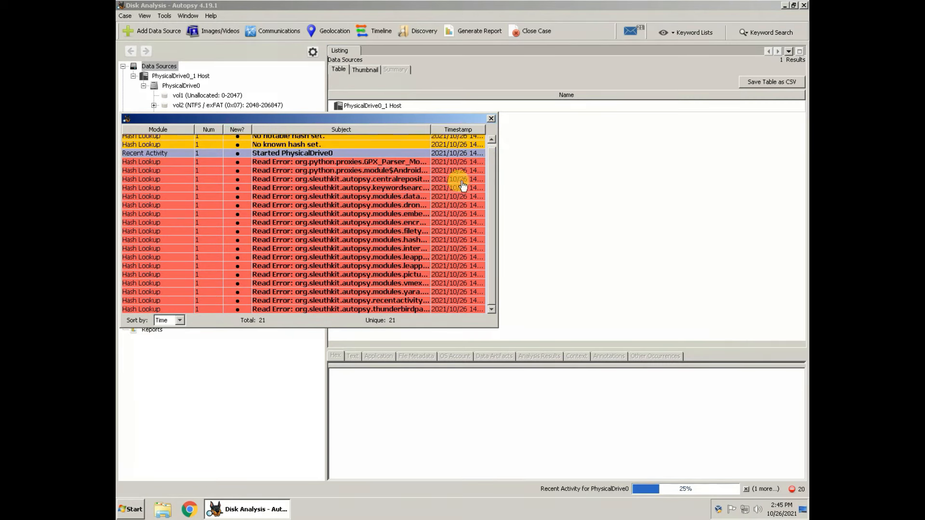
pyautogui.click(491, 119)
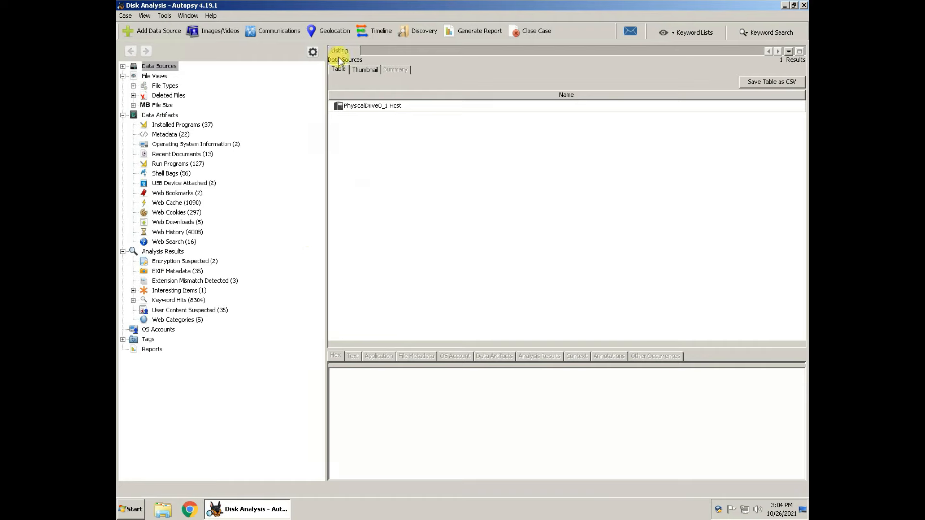
# Step: Expand the PhysicalDrive0_1 host to view its volumes and the folders in vol2, then collapse the host
pyautogui.click(123, 66)
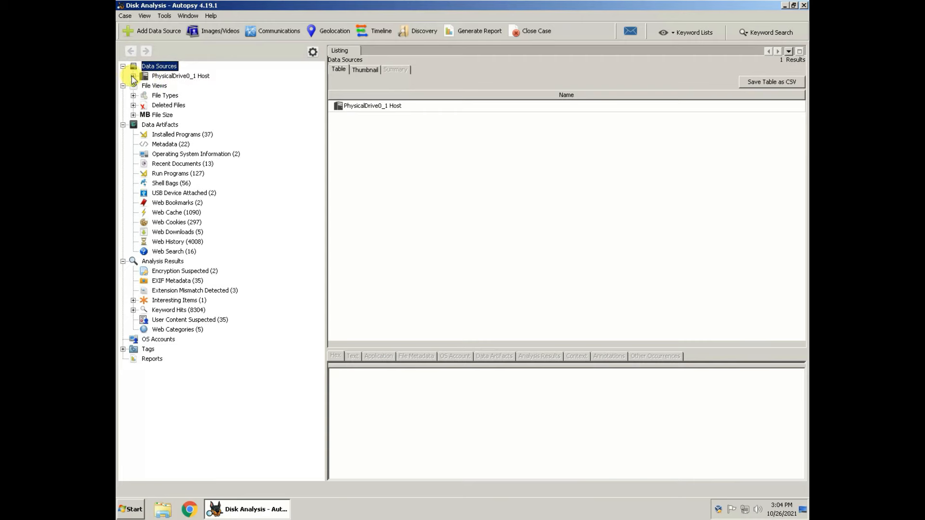
pyautogui.click(133, 75)
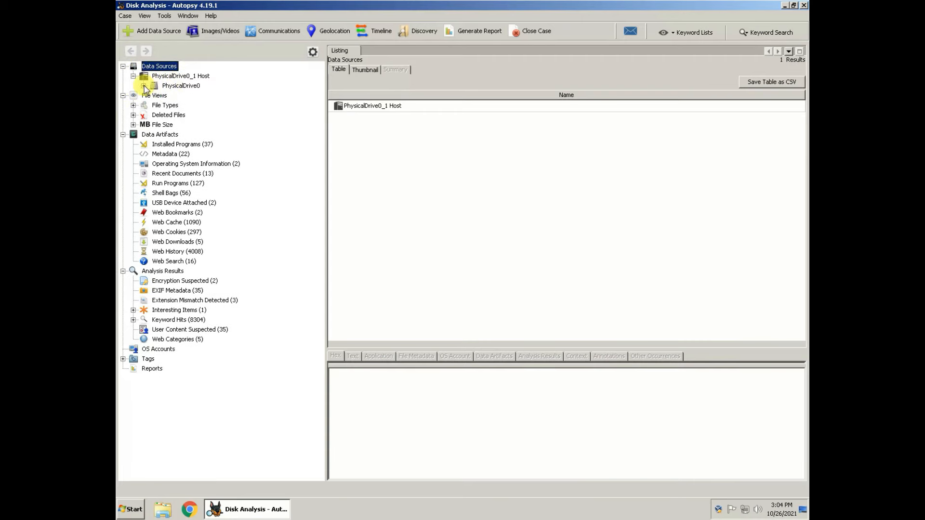
pyautogui.click(143, 86)
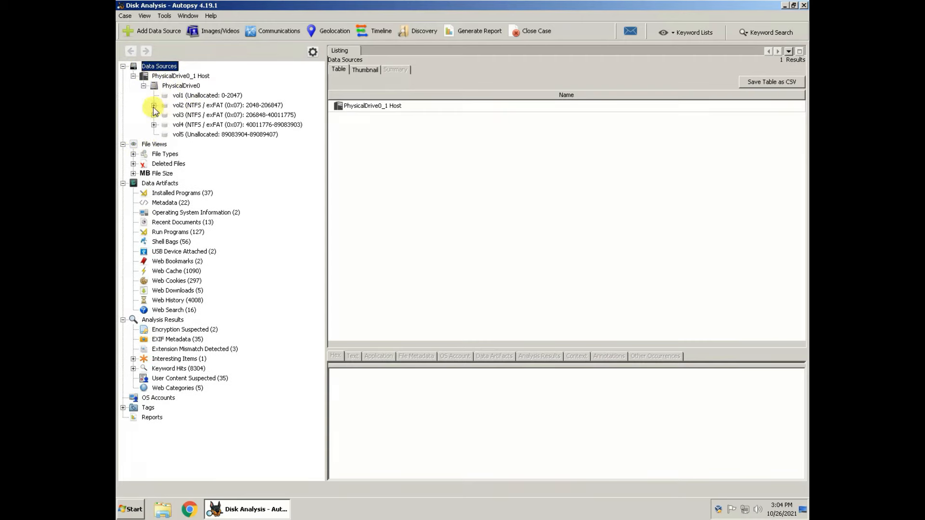
pyautogui.click(153, 106)
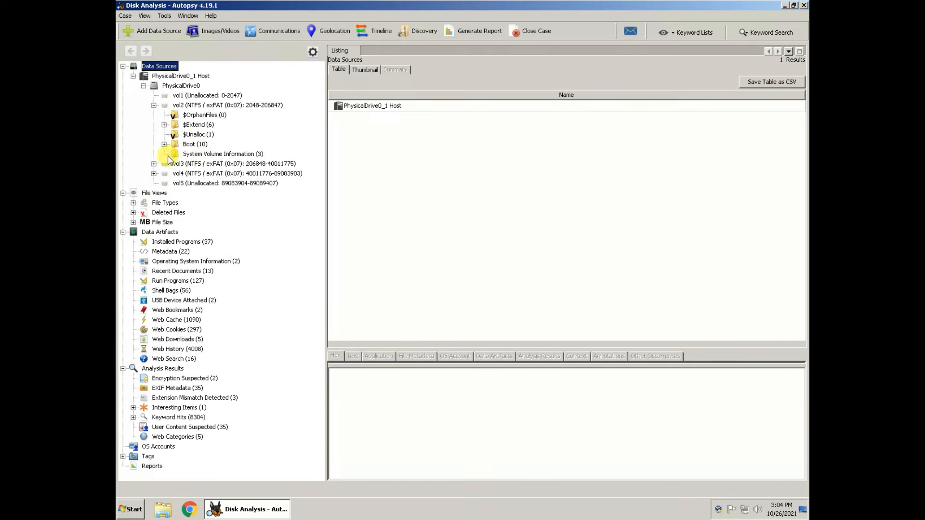
pyautogui.click(134, 76)
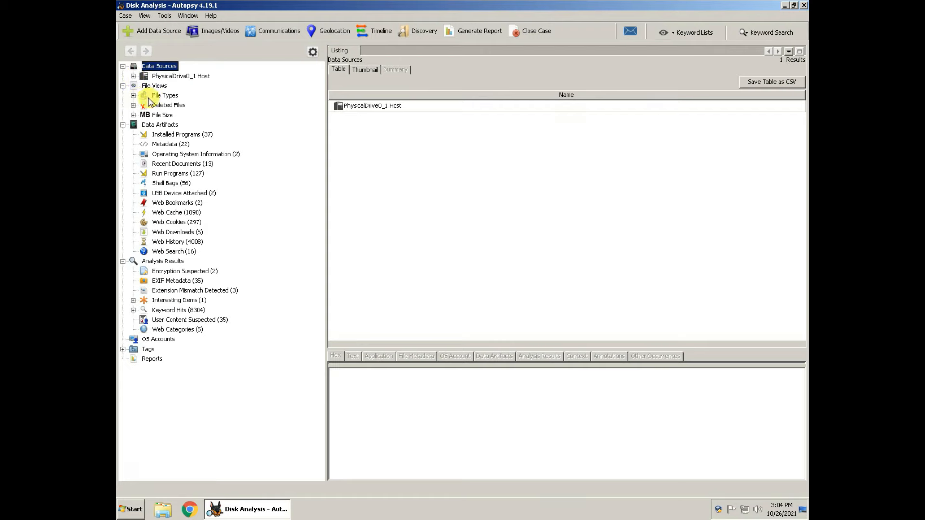
# Step: List the Images file type by extension and preview the sixth BACKGROUNDDEFAULT.jpg in the results
pyautogui.click(134, 95)
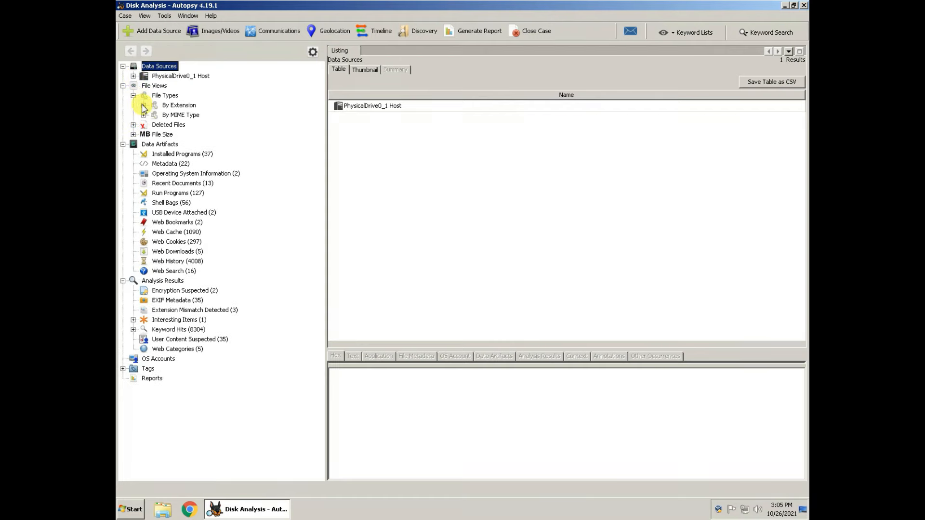
pyautogui.click(144, 105)
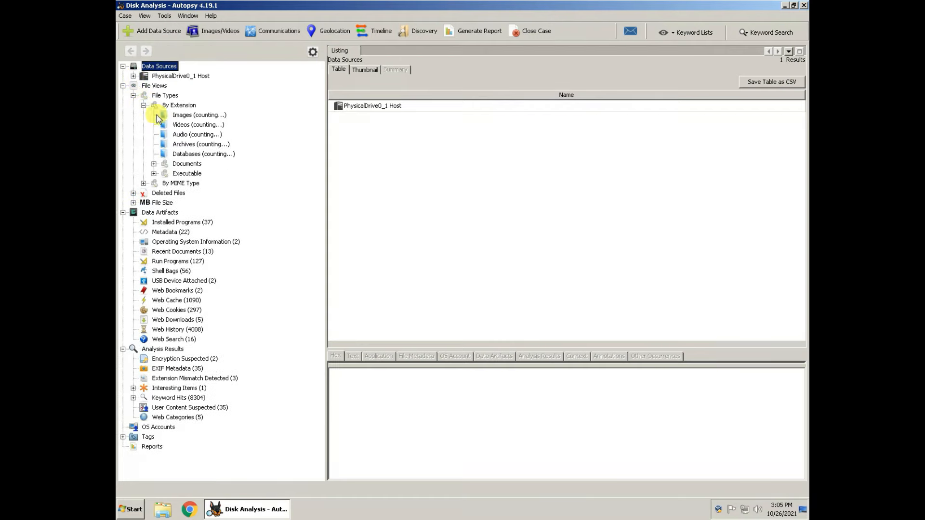
pyautogui.click(192, 117)
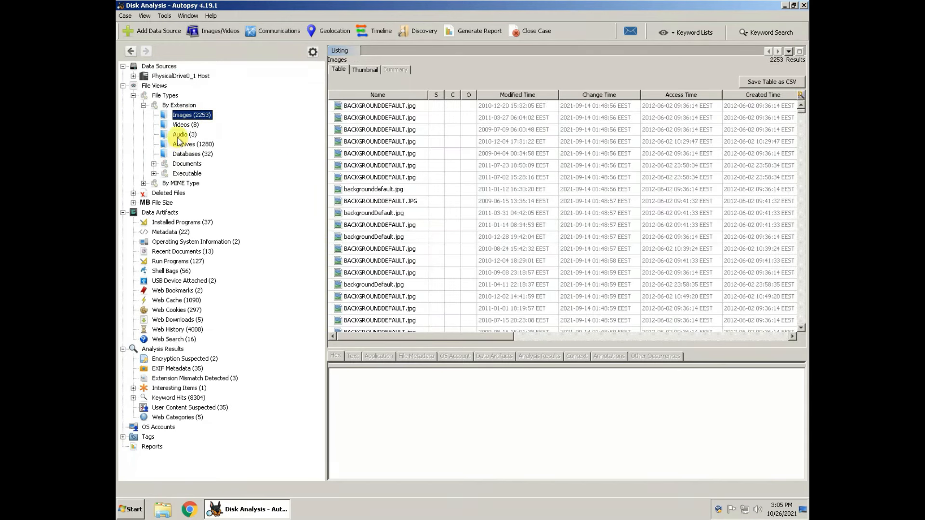
pyautogui.click(369, 166)
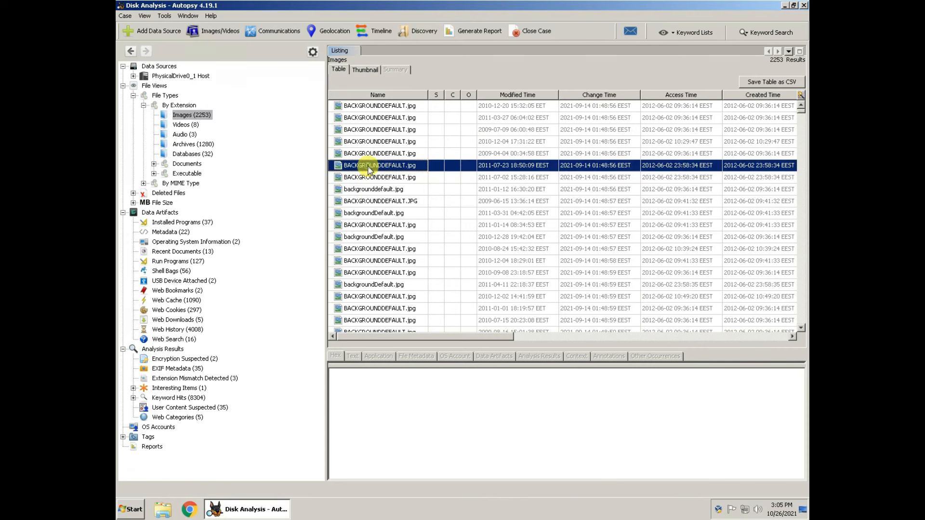
pyautogui.scroll(-5, 580, 419)
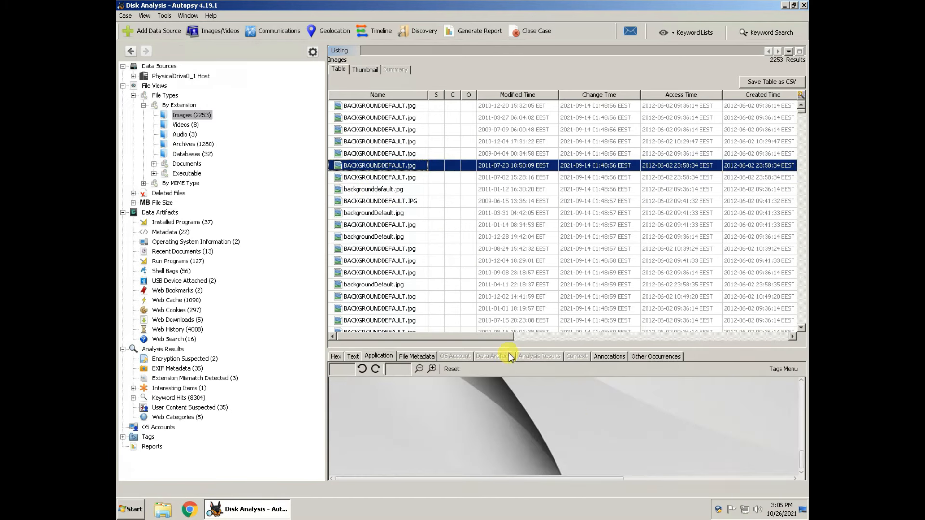
# Step: Inspect the selected image's hex content and indexed text, then return to its picture preview
pyautogui.click(336, 357)
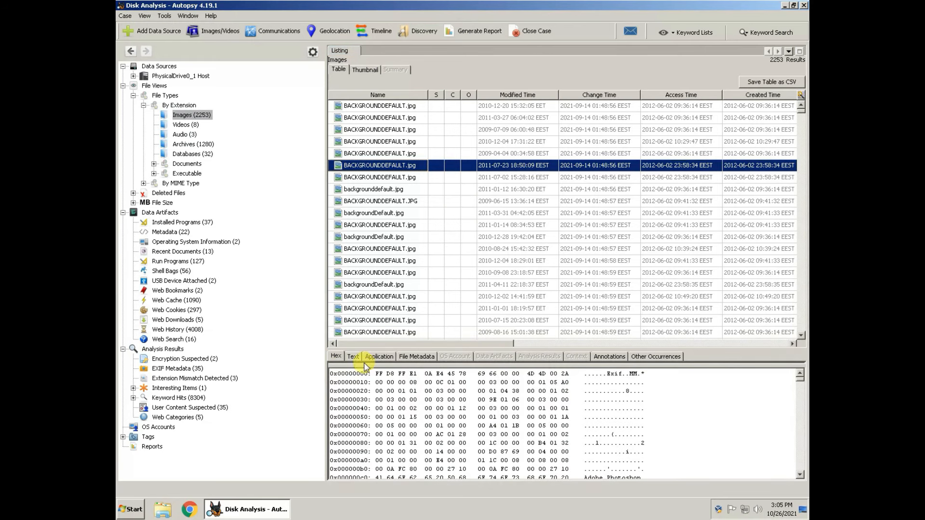
pyautogui.click(354, 357)
pyautogui.scroll(-5, 400, 423)
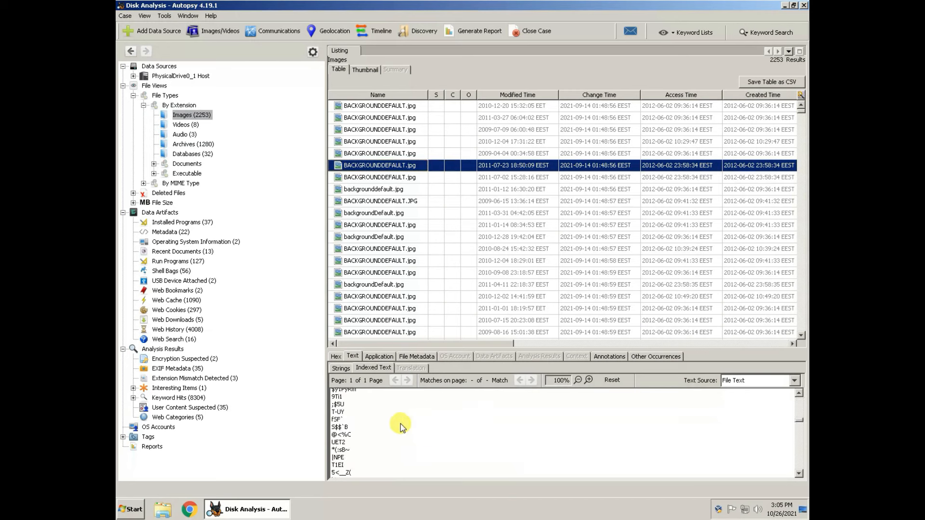
pyautogui.scroll(5, 399, 424)
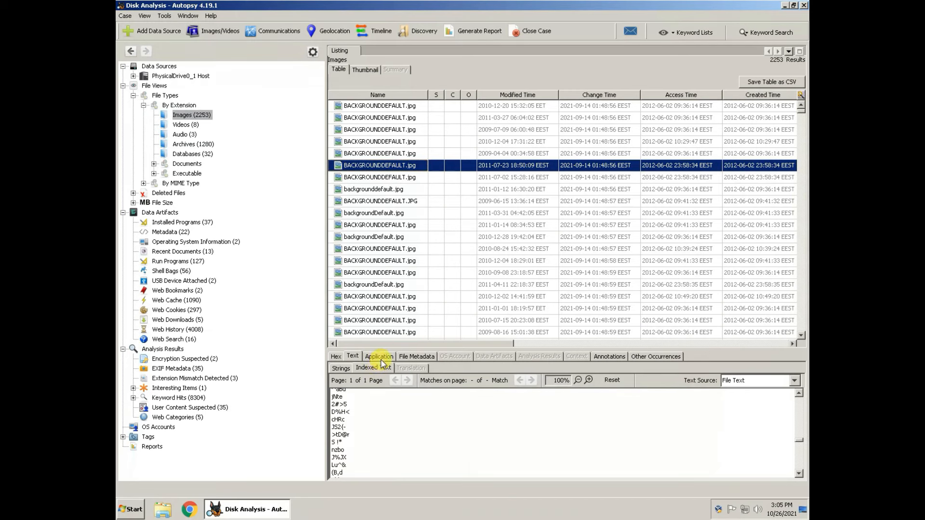
pyautogui.click(378, 357)
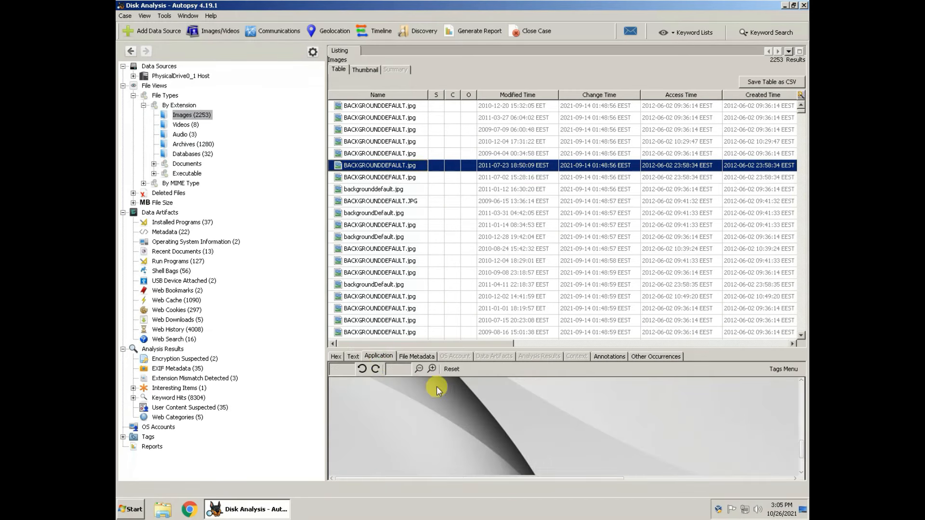
# Step: Examine the selected image's file metadata, then check its annotations and other occurrences
pyautogui.click(427, 360)
pyautogui.scroll(-6, 482, 425)
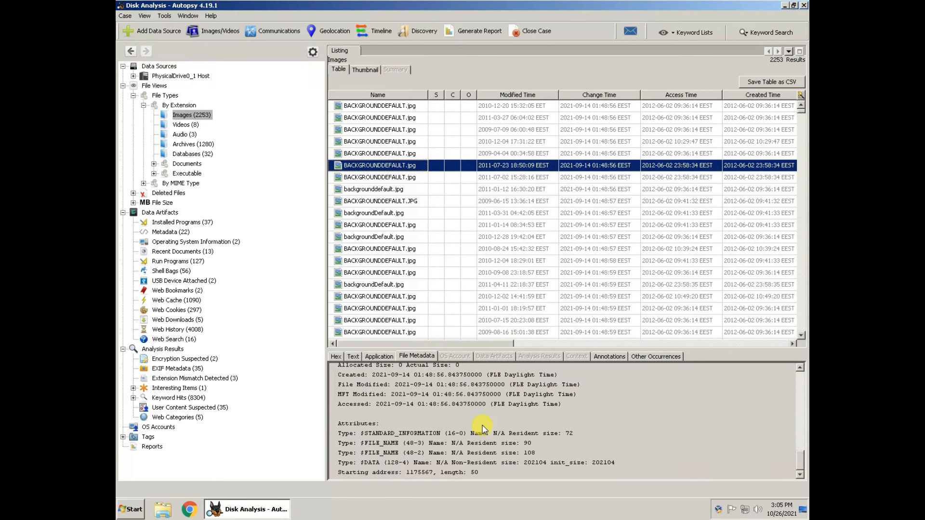
pyautogui.scroll(6, 481, 426)
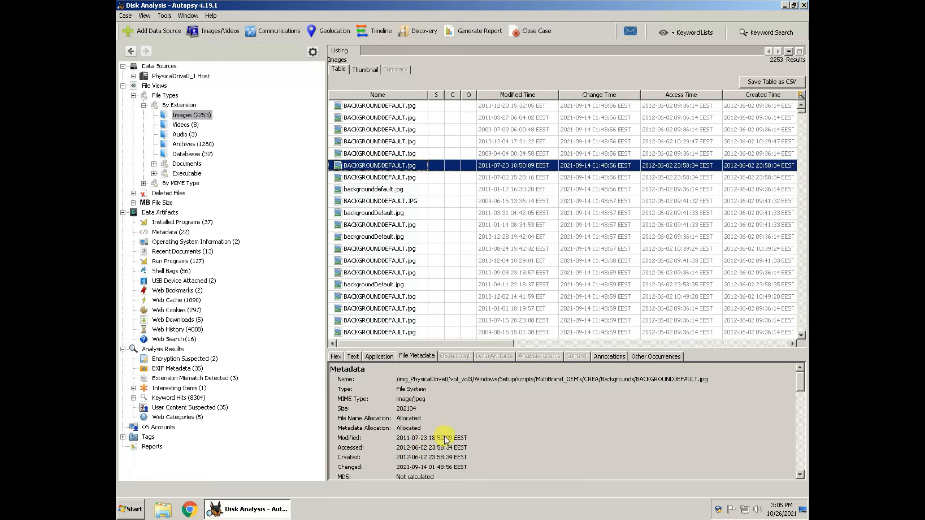
pyautogui.scroll(-10, 444, 435)
pyautogui.scroll(10, 444, 436)
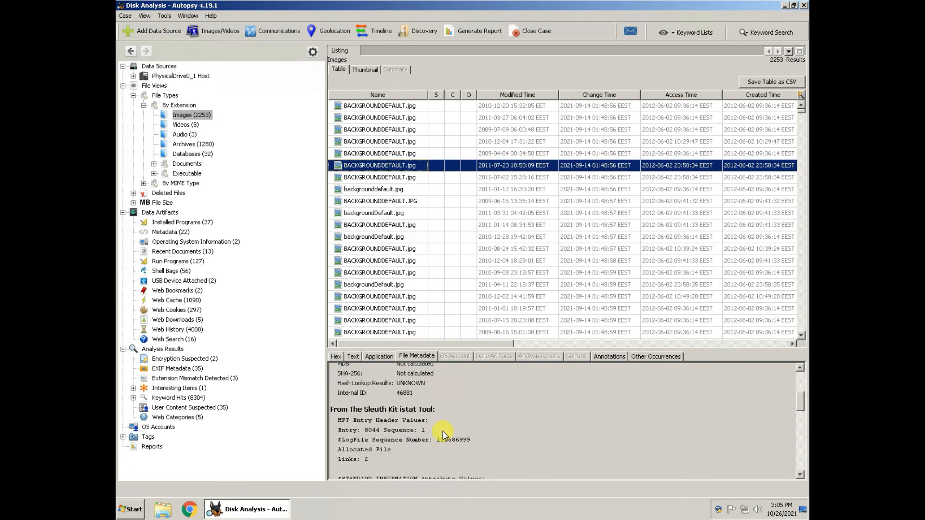
pyautogui.click(605, 357)
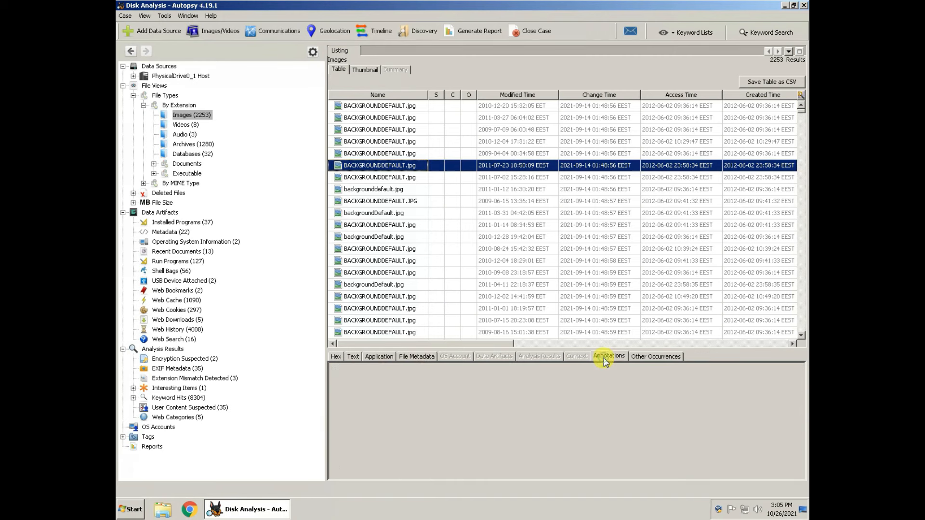
pyautogui.click(663, 358)
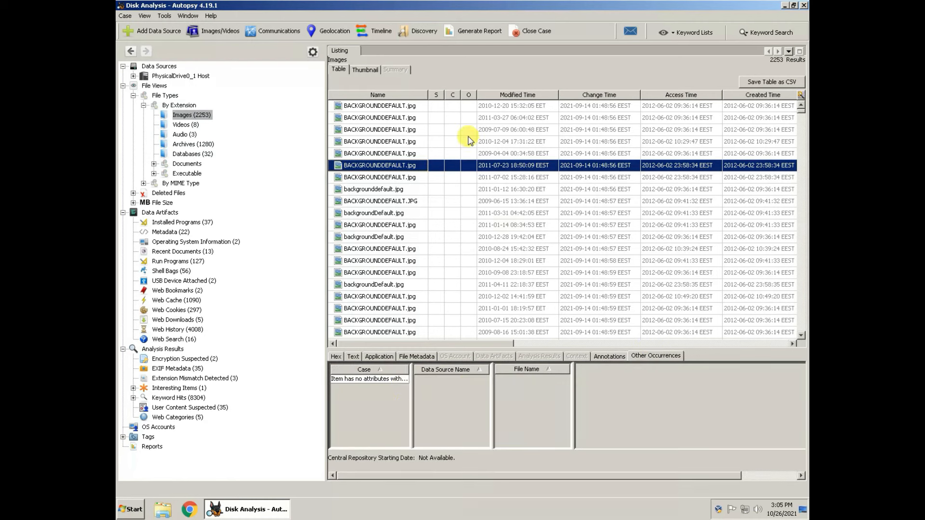
# Step: View the images as thumbnails, return to the table, and look at its CSV save options without exporting
pyautogui.click(364, 70)
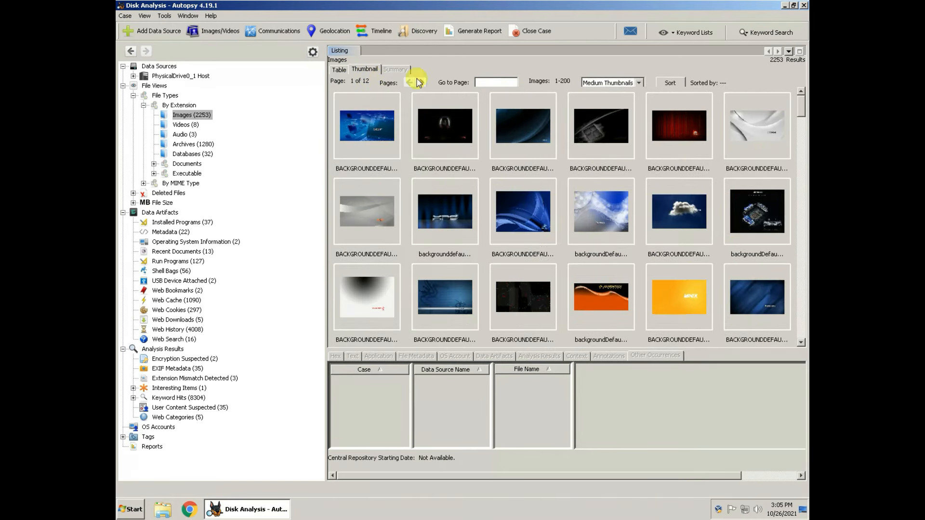
pyautogui.click(338, 67)
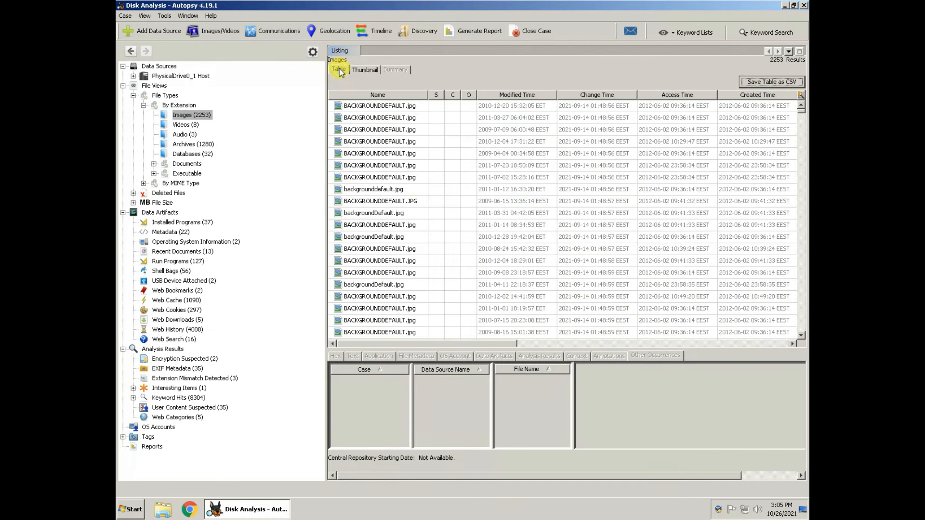
pyautogui.click(766, 83)
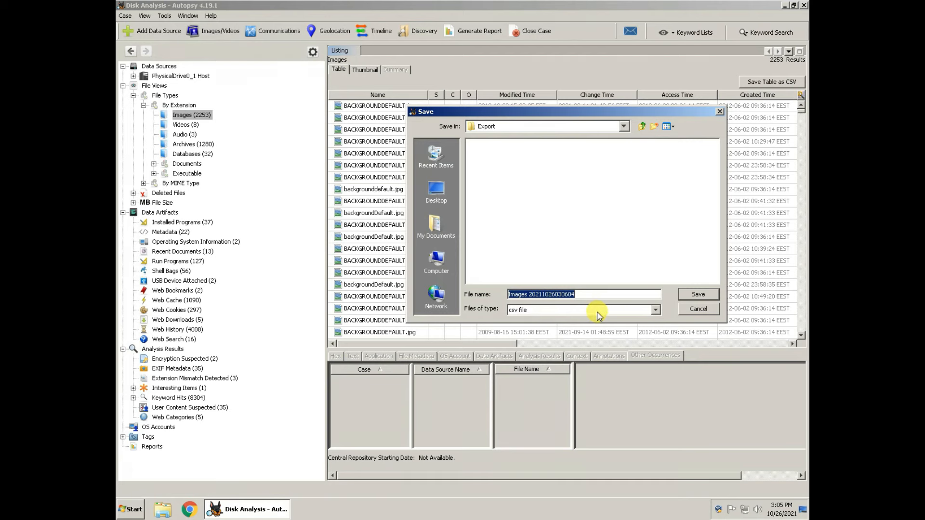
pyautogui.click(705, 311)
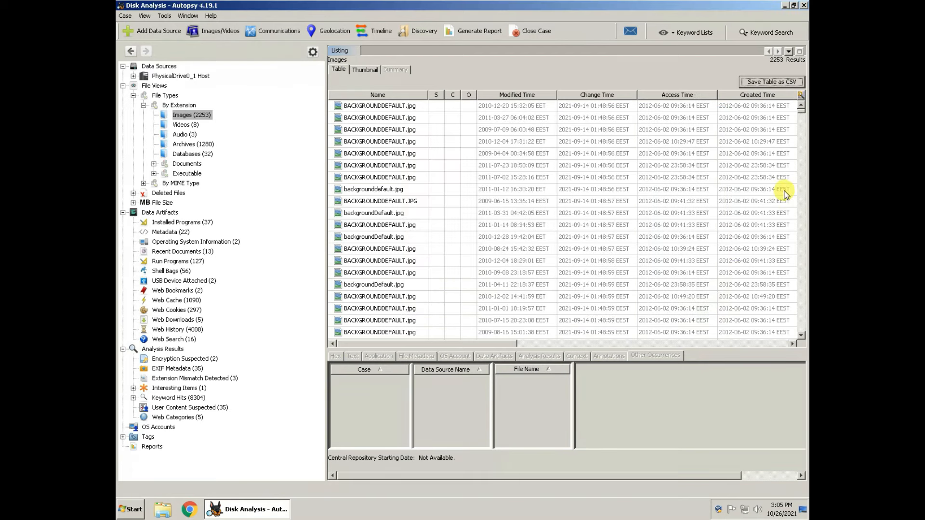
# Step: Check the ingest message list again and look over the keyword search options without running a search
pyautogui.click(631, 32)
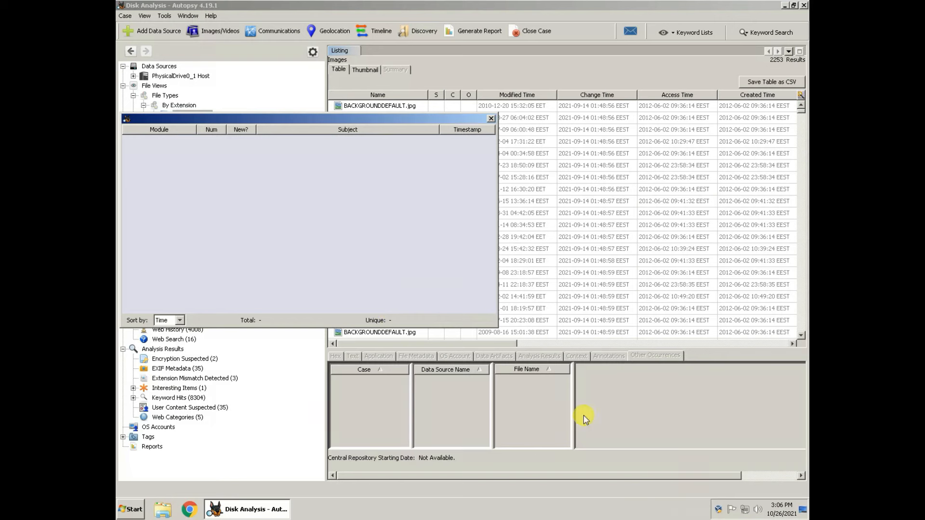
pyautogui.click(491, 118)
pyautogui.click(766, 34)
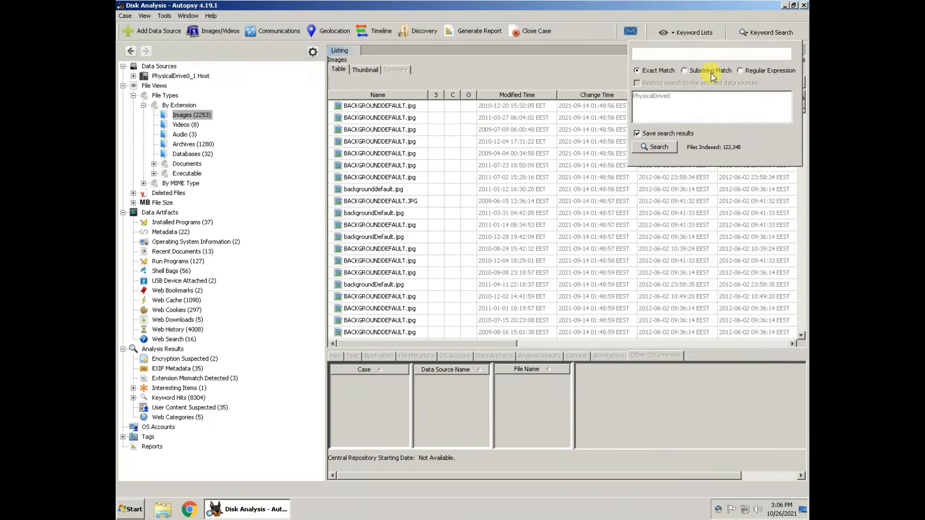
pyautogui.click(660, 53)
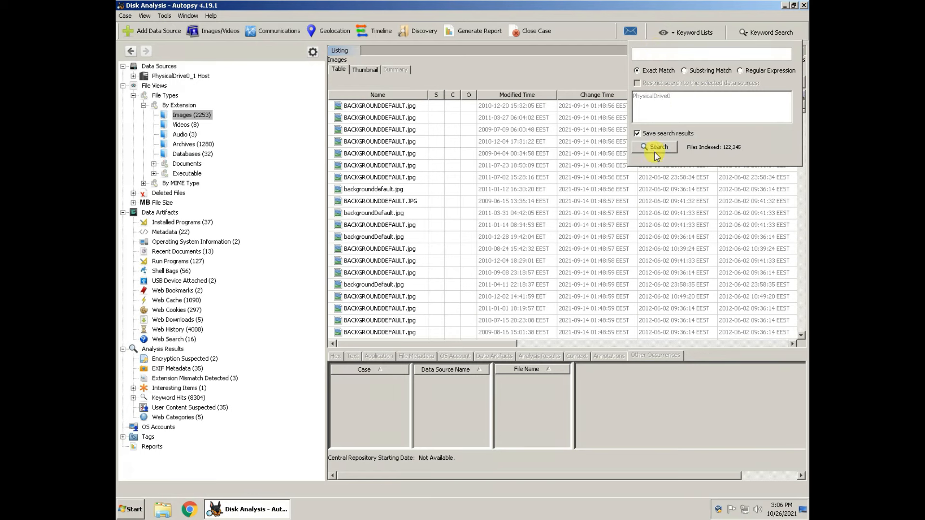
pyautogui.click(787, 34)
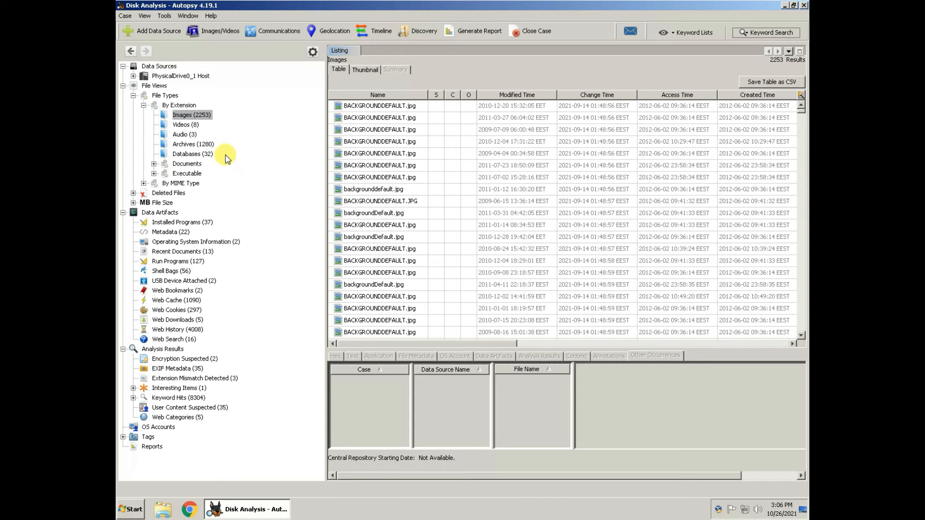
# Step: Expand the Documents file types, then list the File System deleted files and examine their hash, MIME type and extension columns
pyautogui.click(154, 165)
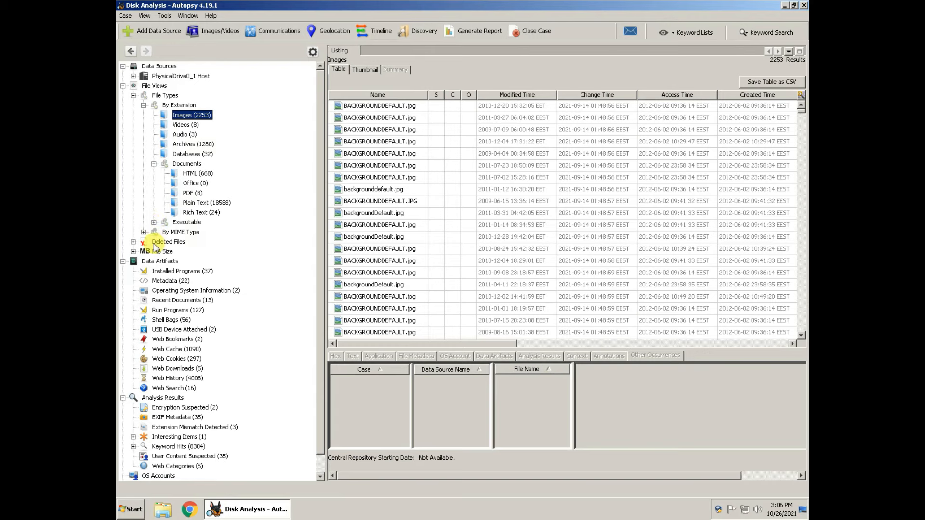
pyautogui.click(172, 243)
pyautogui.doubleClick(172, 243)
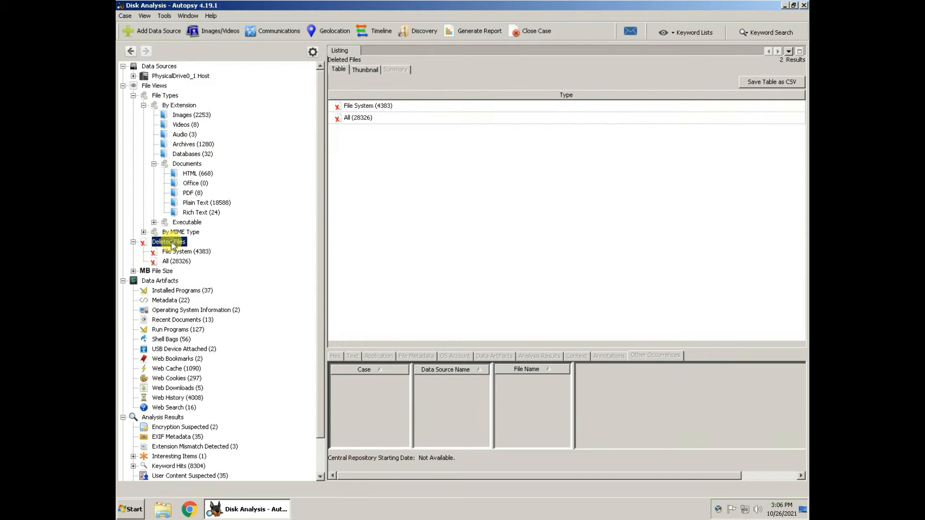
pyautogui.click(201, 255)
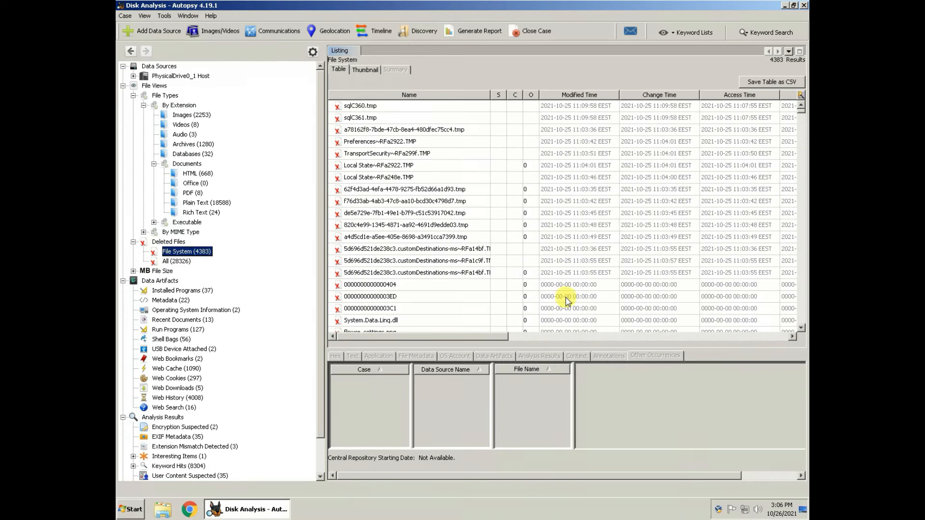
pyautogui.moveTo(461, 336); pyautogui.dragTo(748, 357)
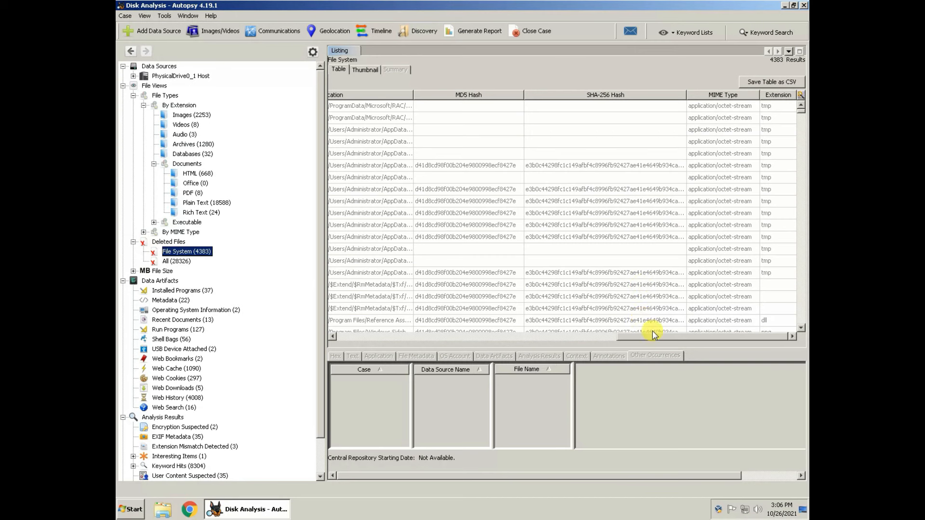
# Step: Compare the names, timestamps, hashes and MIME types of the File System deleted files, then list all deleted files
pyautogui.moveTo(652, 334); pyautogui.dragTo(354, 339)
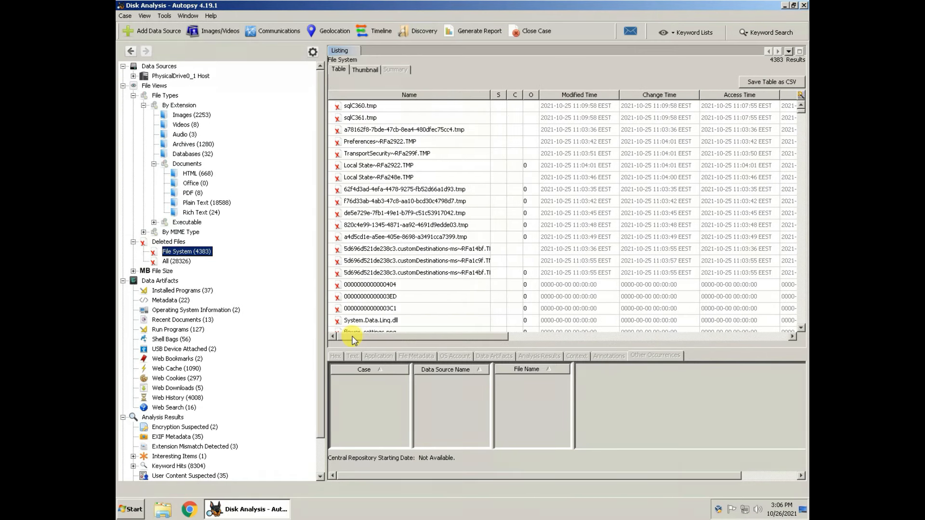
pyautogui.moveTo(482, 337); pyautogui.dragTo(742, 358)
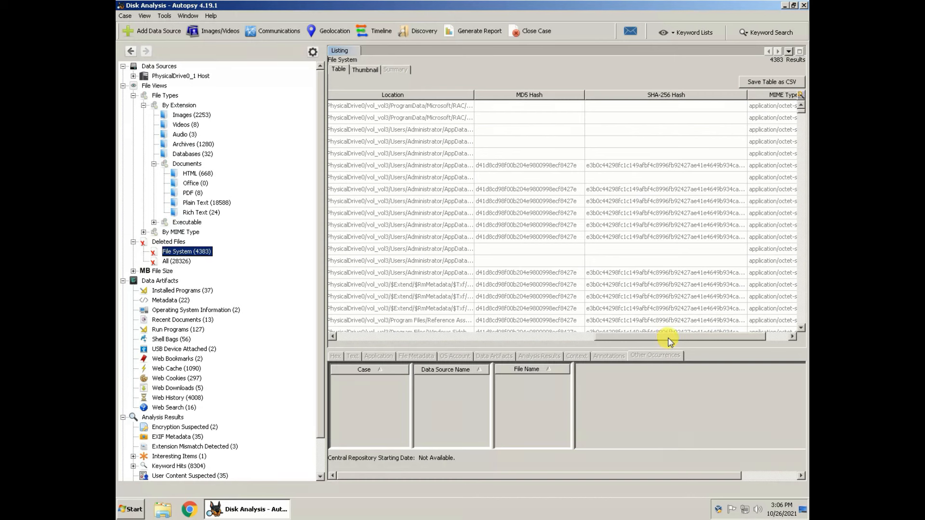
pyautogui.moveTo(668, 339); pyautogui.dragTo(697, 334)
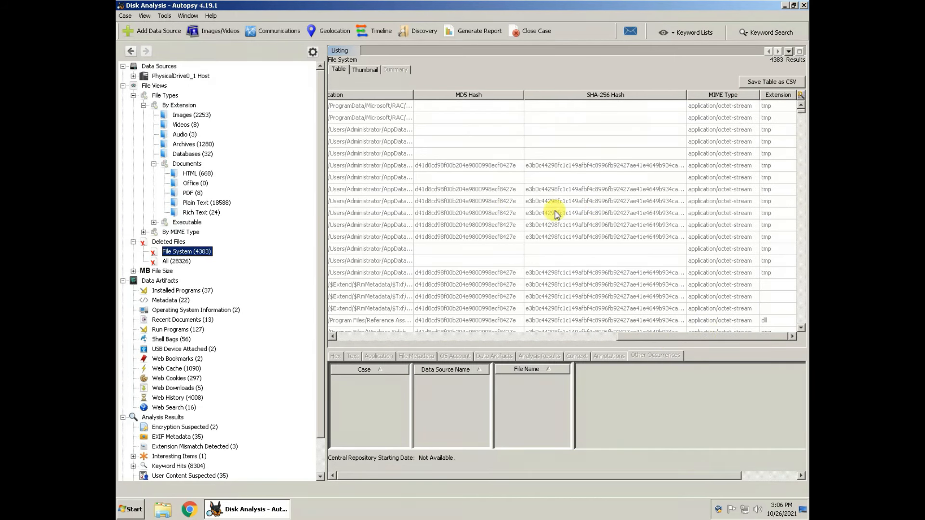
pyautogui.moveTo(635, 337); pyautogui.dragTo(345, 332)
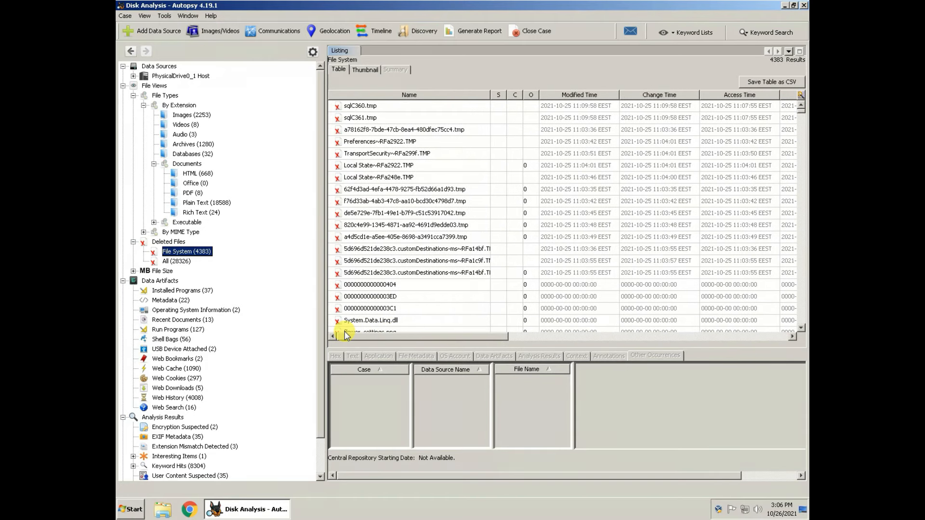
pyautogui.click(178, 262)
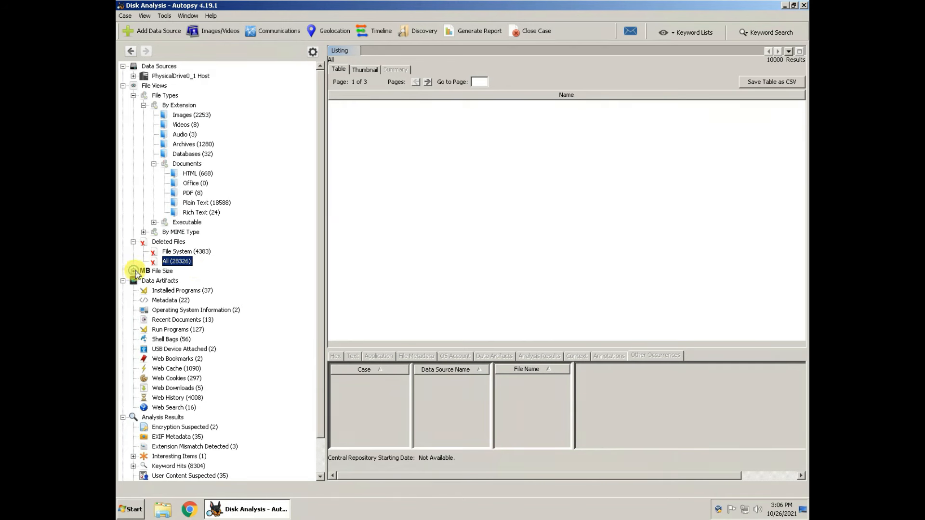
# Step: Expand the File Size view and list the files of 50 - 200MB, 200MB - 1GB and 1GB+ in turn
pyautogui.scroll(-2, 136, 275)
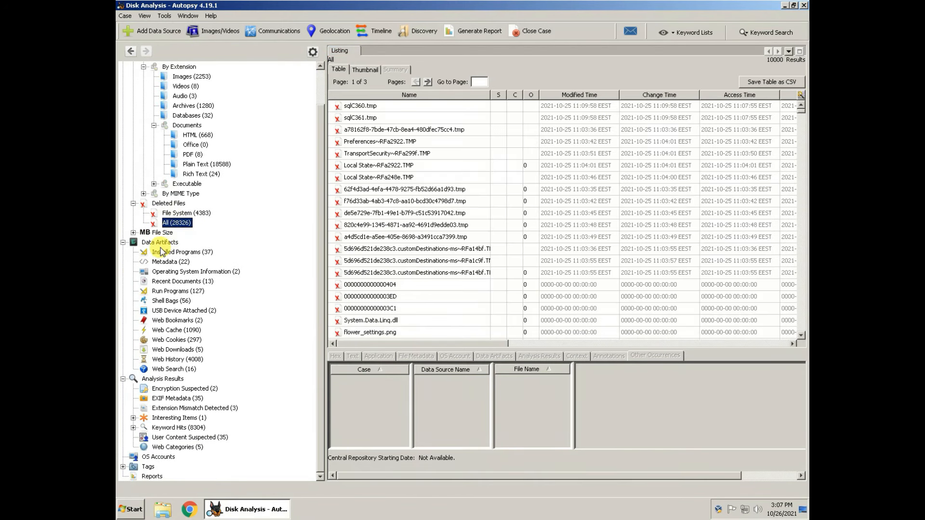
pyautogui.click(133, 233)
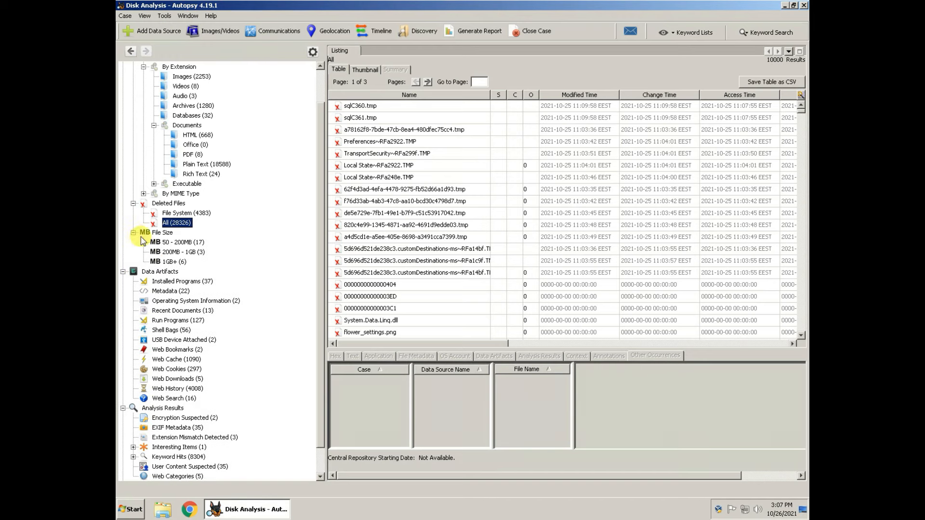
pyautogui.click(183, 245)
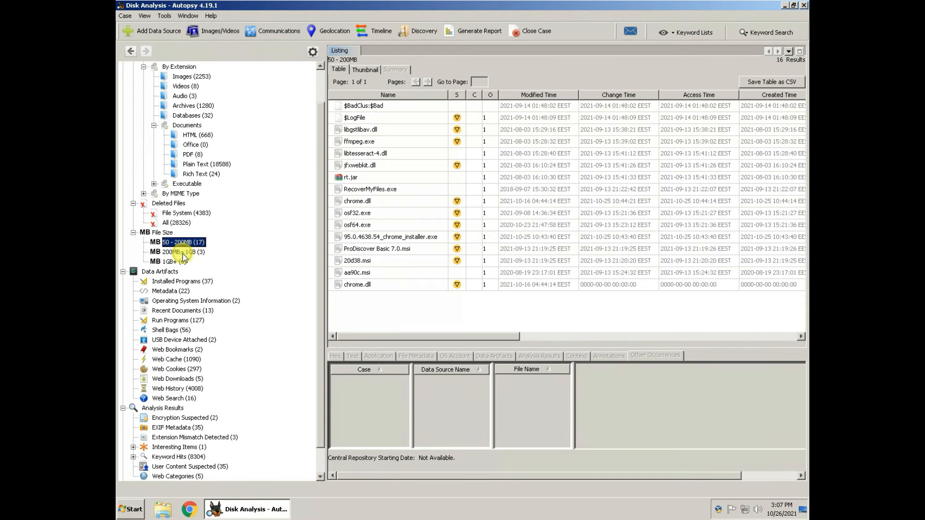
pyautogui.click(184, 253)
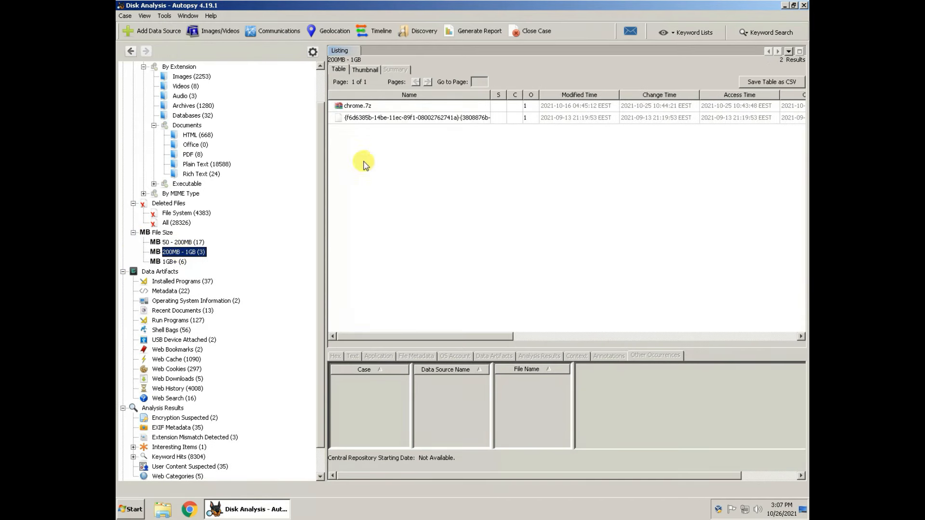
pyautogui.click(171, 263)
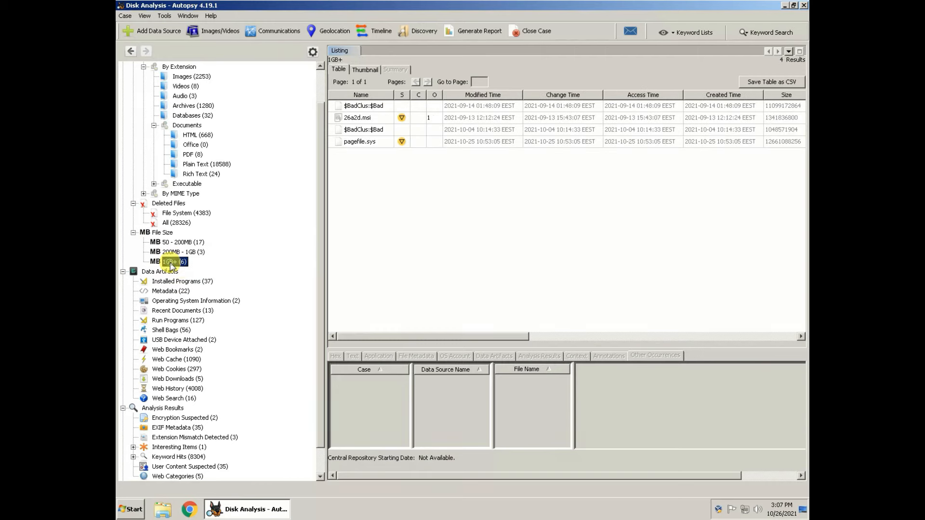
# Step: Collapse the File Size, Deleted Files and By Extension branches of the case tree
pyautogui.doubleClick(145, 232)
pyautogui.click(134, 203)
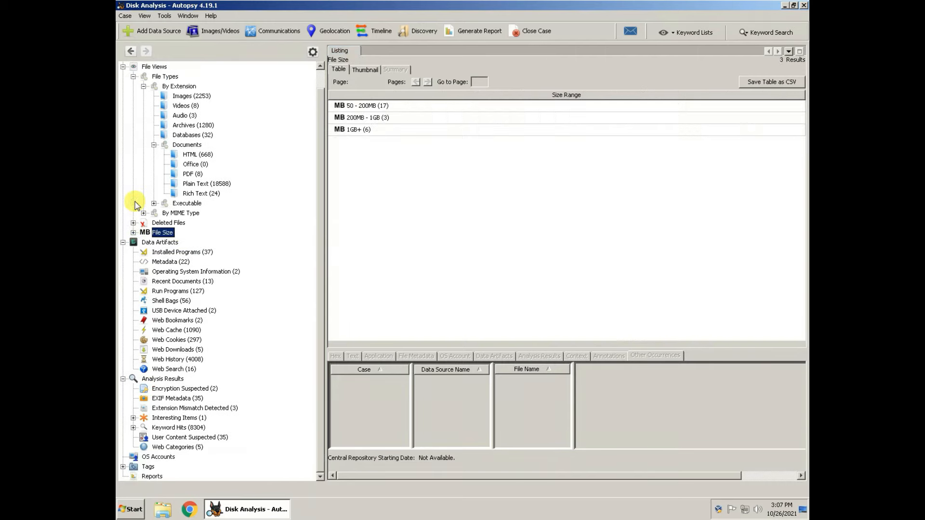
pyautogui.click(143, 86)
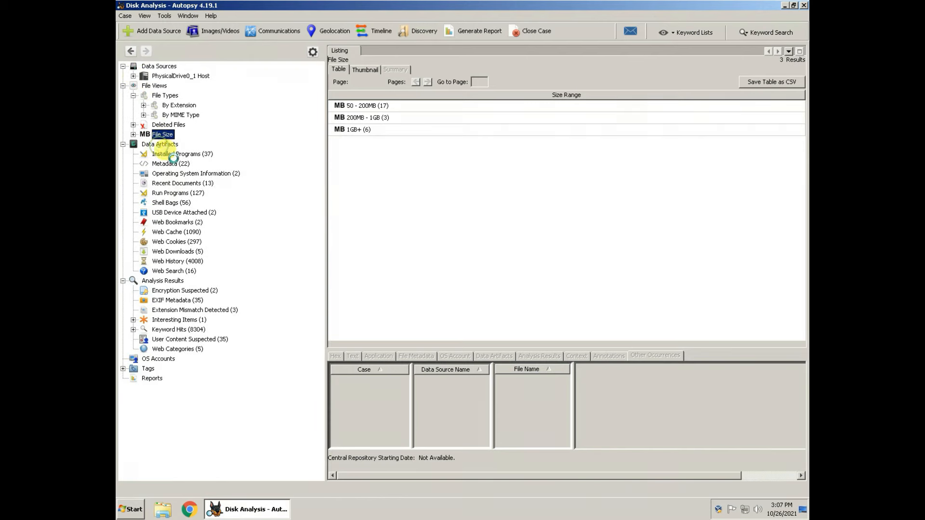
# Step: Show the Data Artifacts overview and look through the full list of installed programs
pyautogui.click(175, 146)
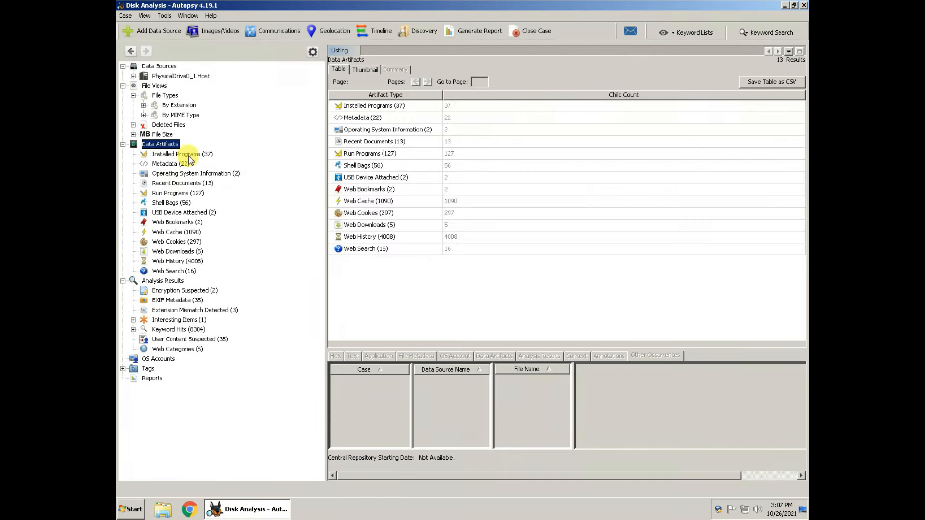
pyautogui.click(189, 154)
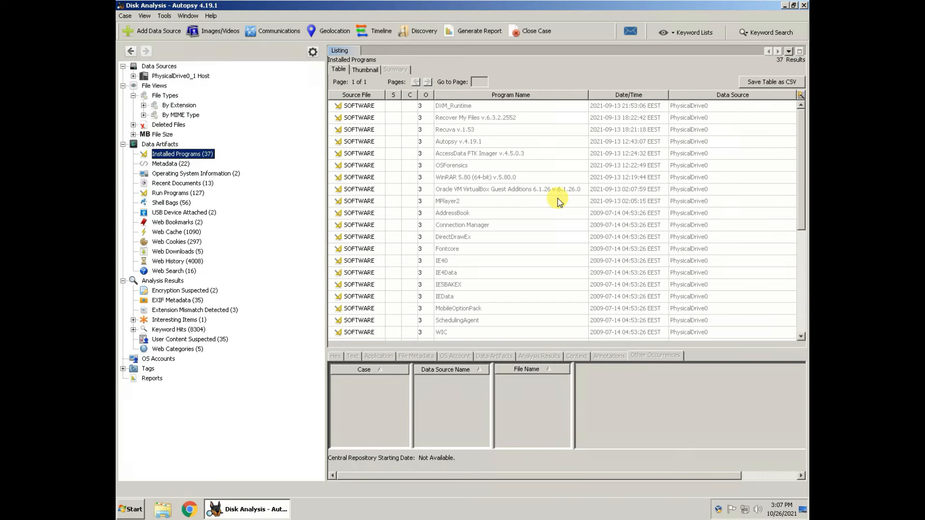
pyautogui.scroll(-6, 559, 202)
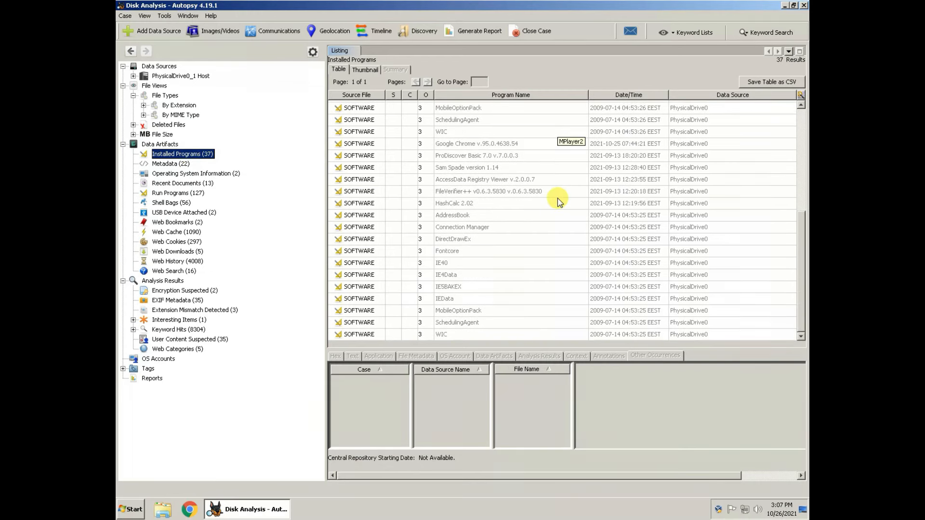
pyautogui.scroll(6, 556, 207)
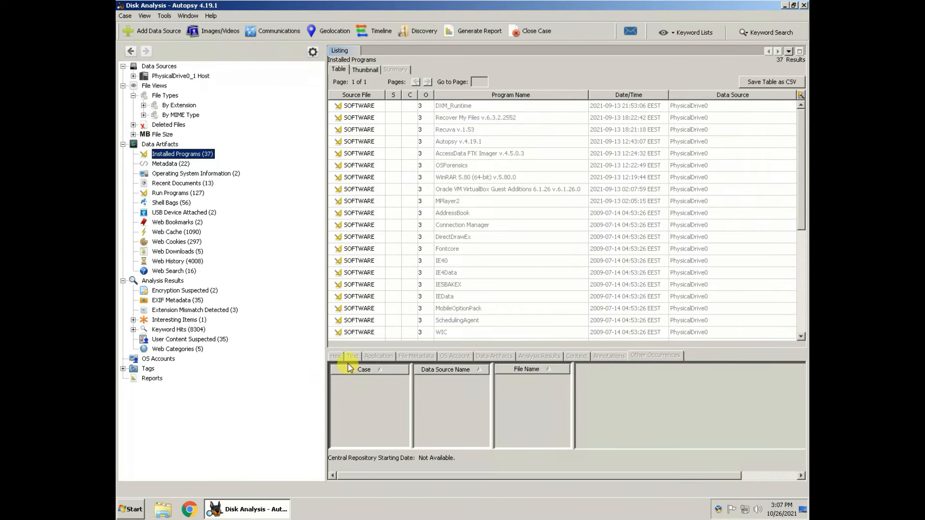
# Step: View the Metadata artifacts, then examine all columns of the Operating System Information entries
pyautogui.click(168, 164)
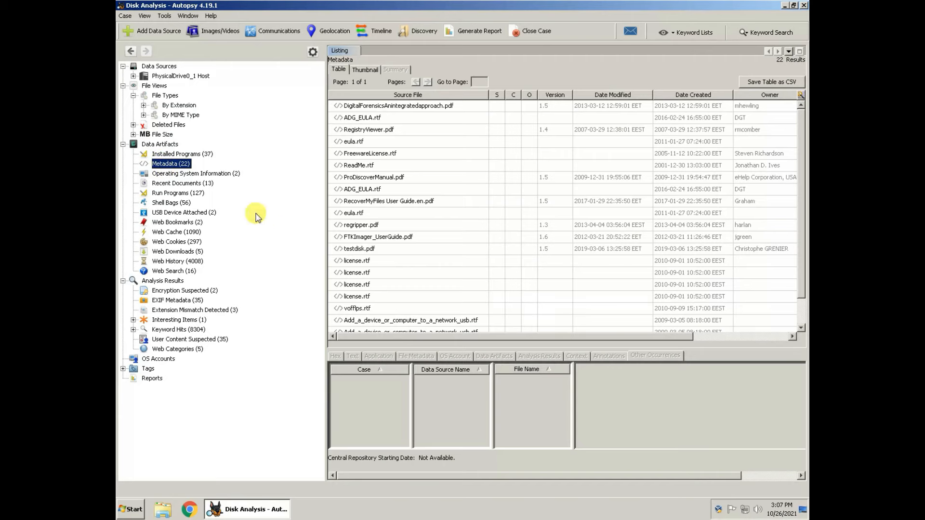
pyautogui.click(194, 174)
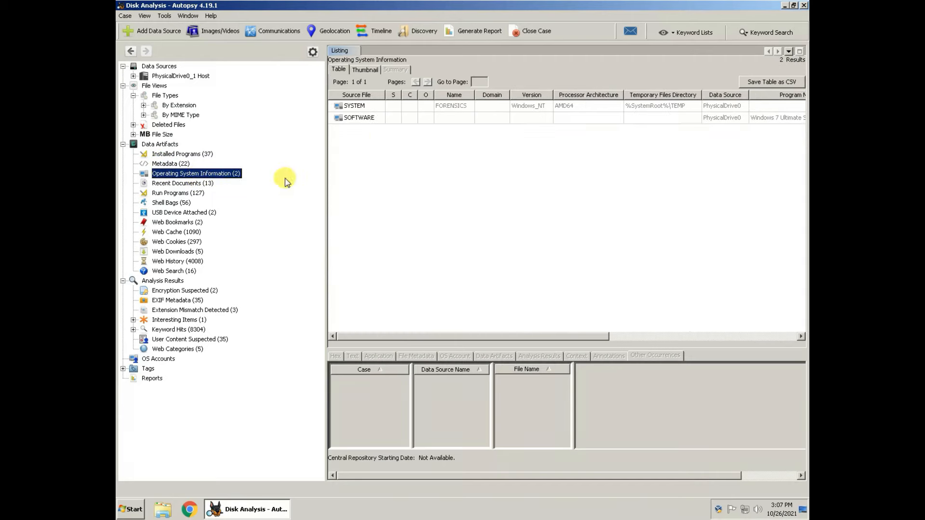
pyautogui.moveTo(548, 336); pyautogui.dragTo(741, 338)
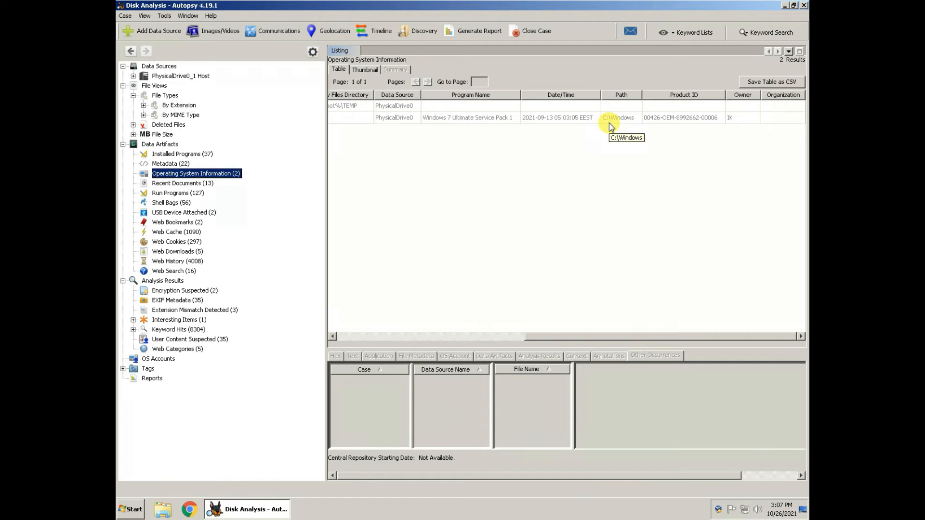
pyautogui.moveTo(638, 336); pyautogui.dragTo(420, 337)
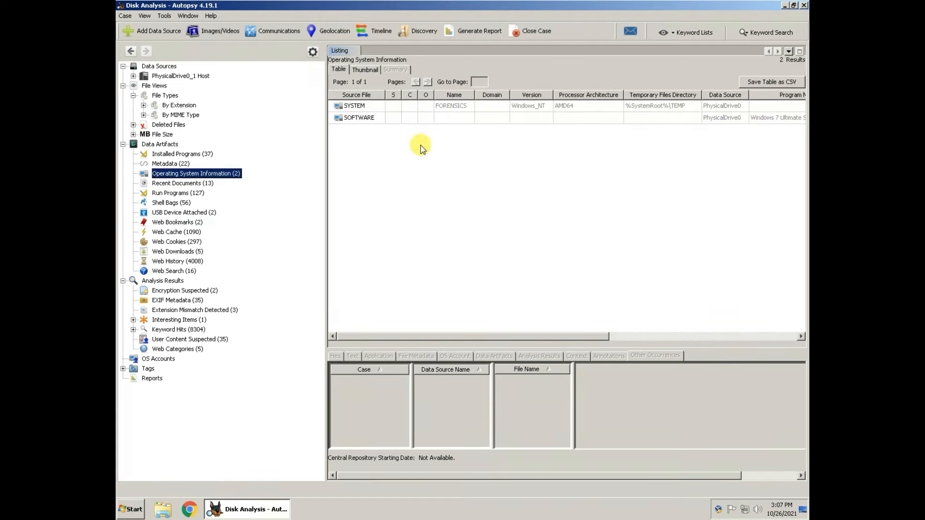
# Step: Review the Recent Documents artifacts, then look through the entire Run Programs list and return to its beginning
pyautogui.click(198, 185)
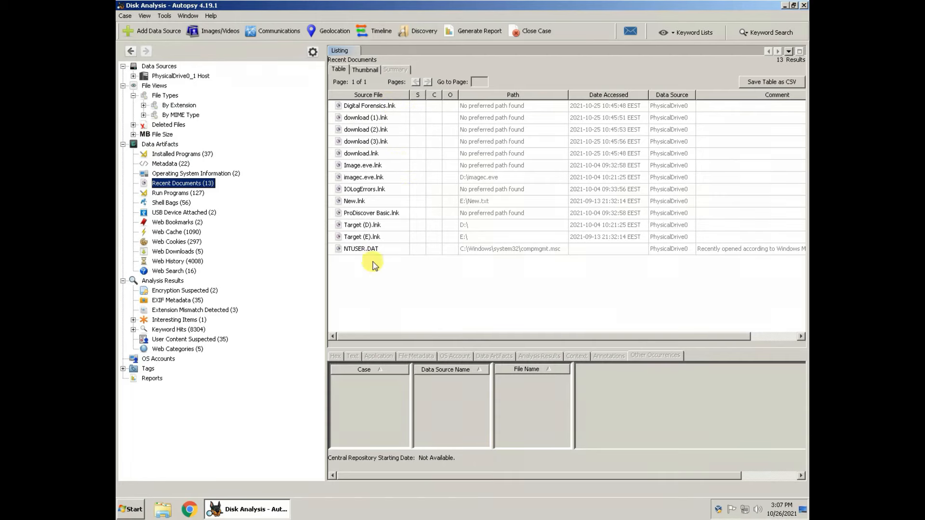
pyautogui.moveTo(554, 336); pyautogui.dragTo(526, 332)
pyautogui.click(179, 194)
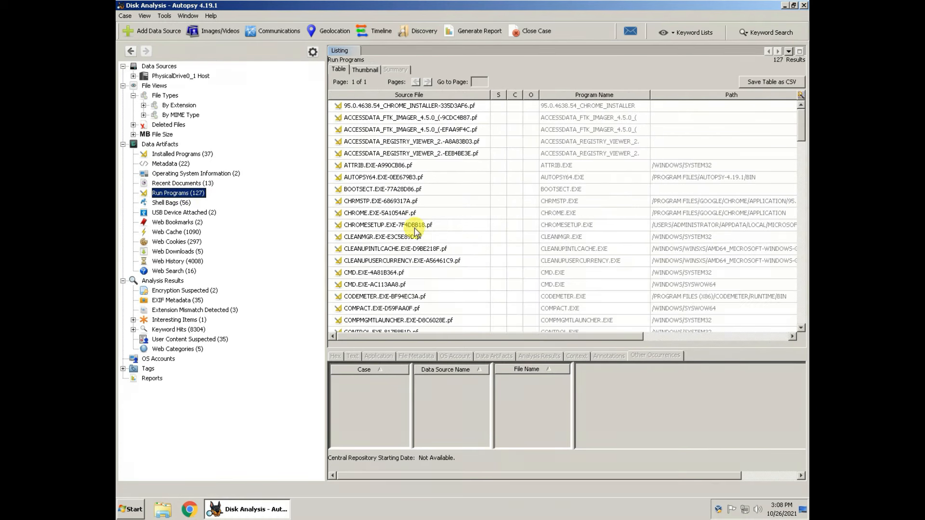
pyautogui.scroll(-2, 404, 243)
pyautogui.scroll(-20, 405, 243)
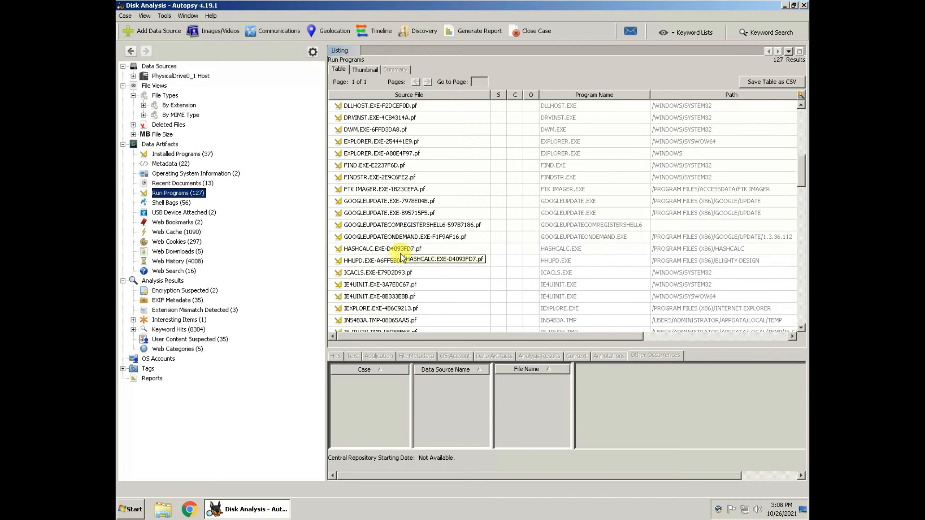
pyautogui.scroll(-11, 394, 270)
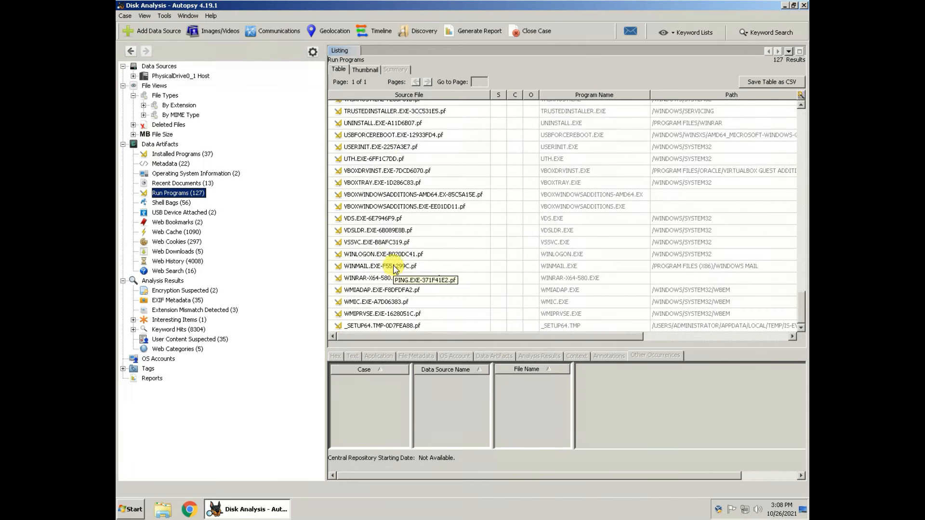
pyautogui.scroll(10, 396, 297)
pyautogui.scroll(20, 396, 295)
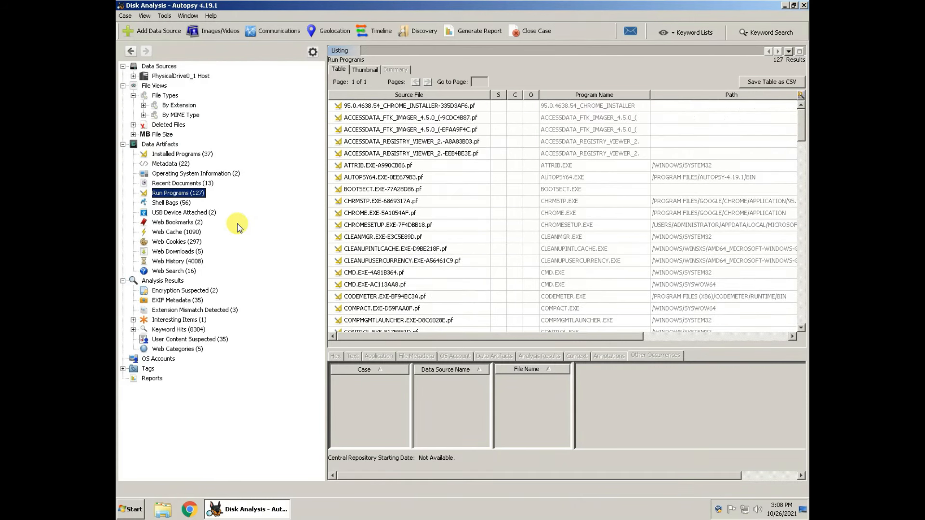
# Step: Examine the Shell Bags paths and keys, then list the attached USB devices
pyautogui.click(173, 203)
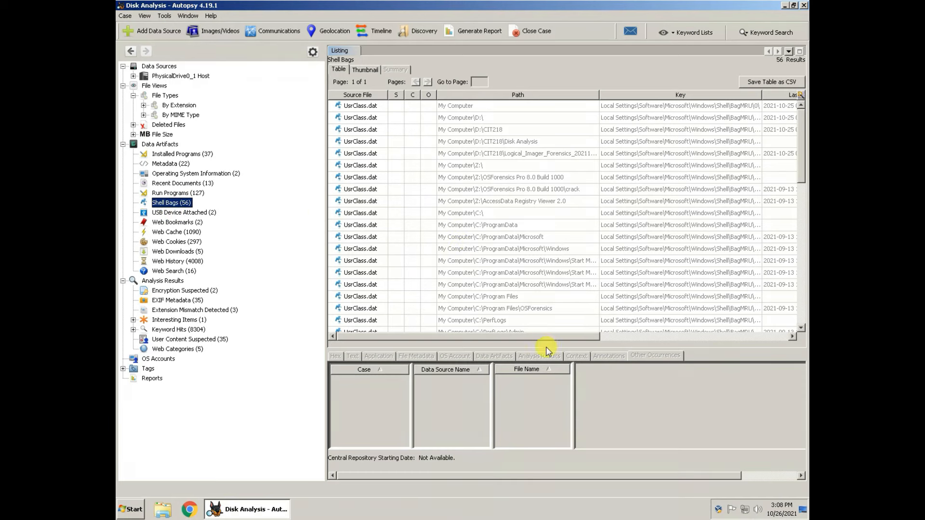
pyautogui.moveTo(550, 339); pyautogui.dragTo(509, 330)
pyautogui.click(188, 214)
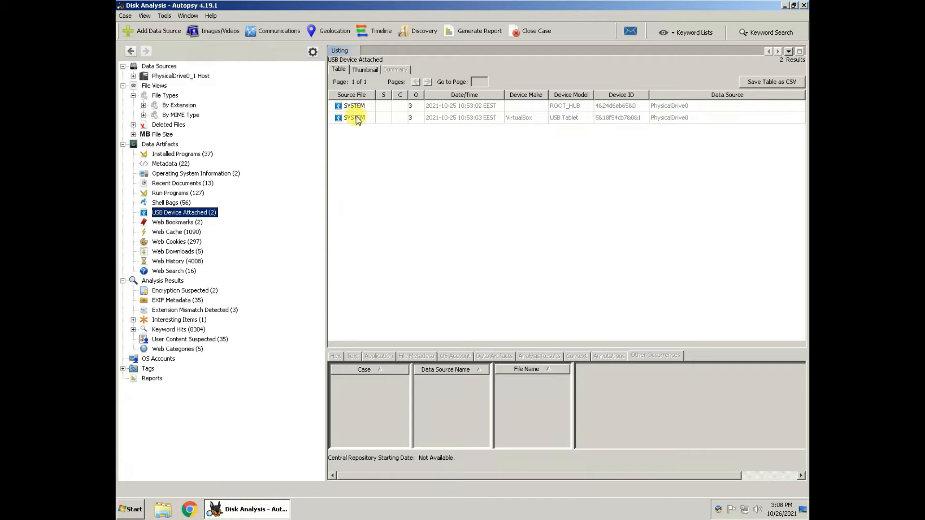
# Step: Check the Web Bookmarks artifacts, then look through the Web Cache URLs and domains
pyautogui.click(198, 223)
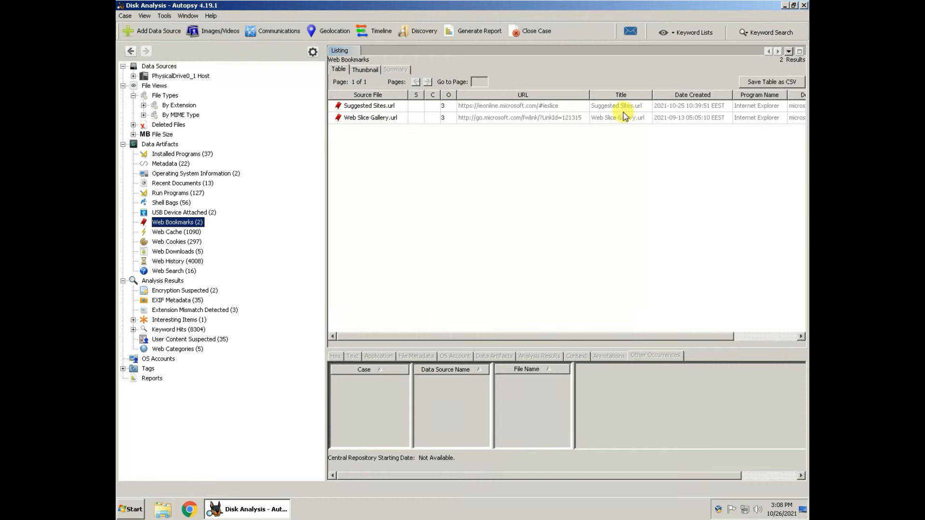
pyautogui.click(178, 235)
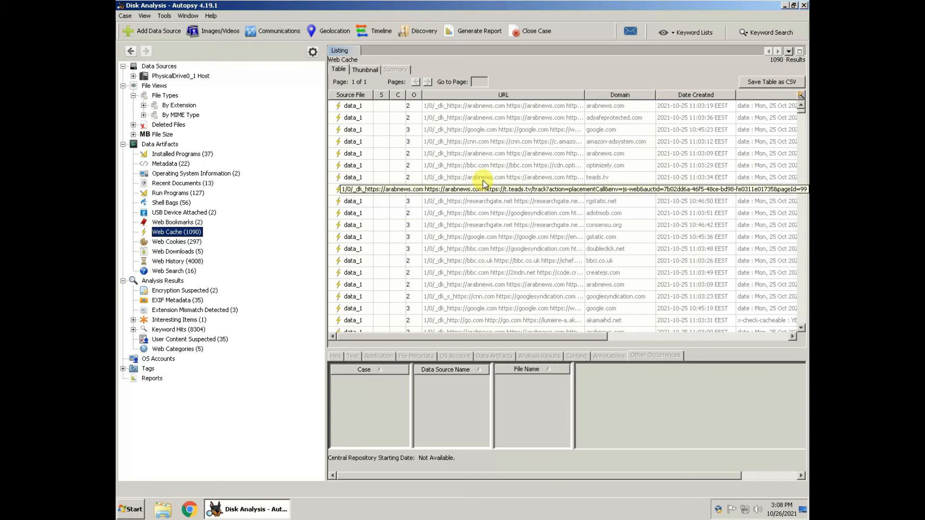
pyautogui.scroll(-15, 525, 256)
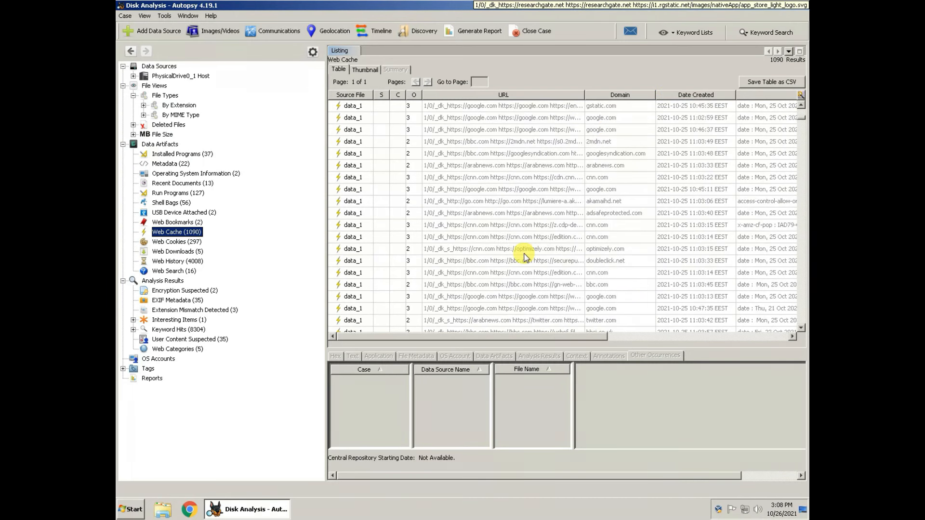
# Step: List the Web Cookies artifacts and look through their URLs, access dates and cookie names
pyautogui.click(180, 243)
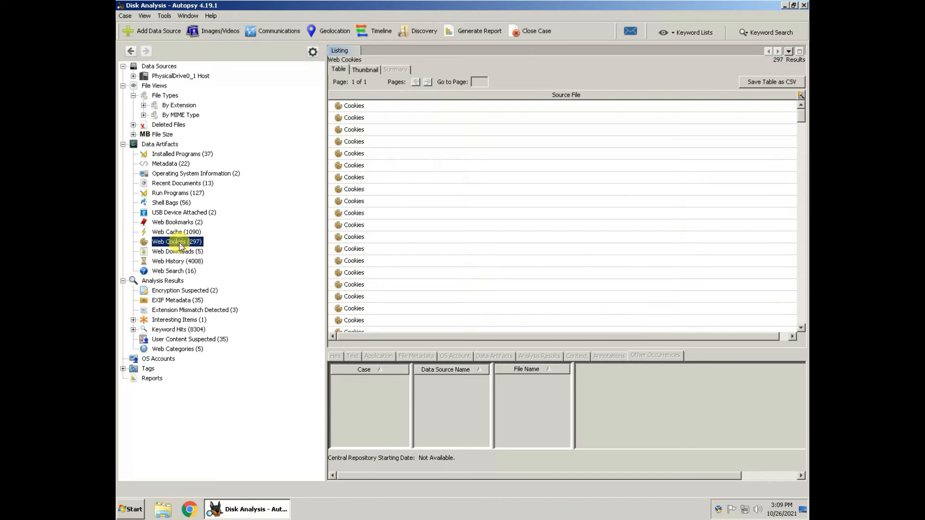
pyautogui.scroll(-15, 515, 263)
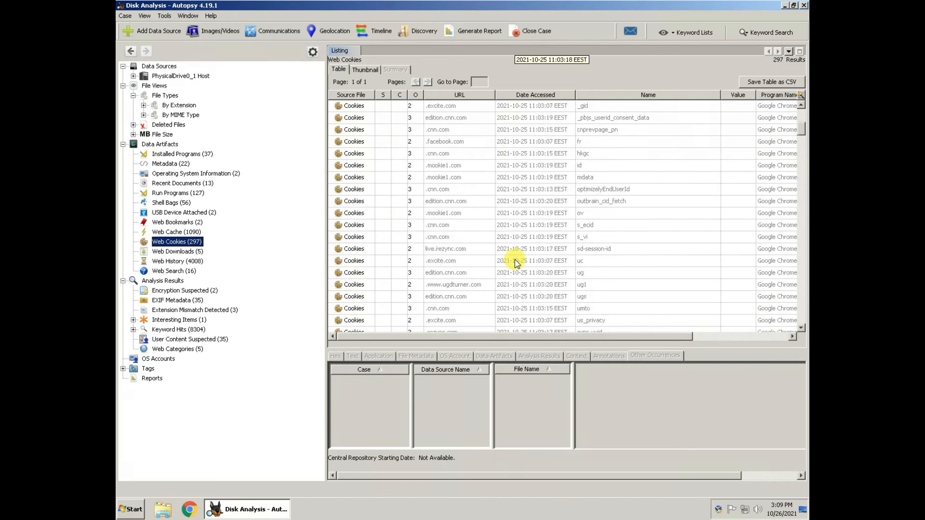
pyautogui.scroll(3, 515, 263)
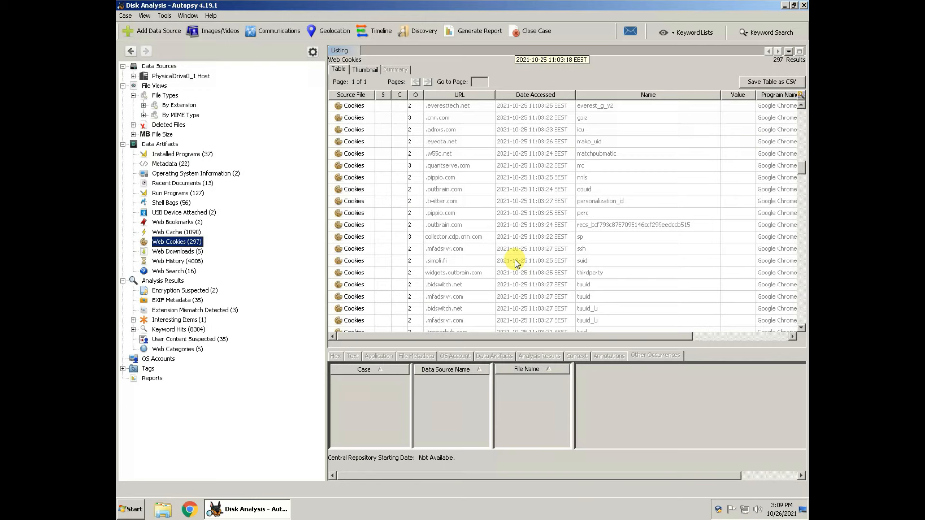
pyautogui.scroll(5, 516, 262)
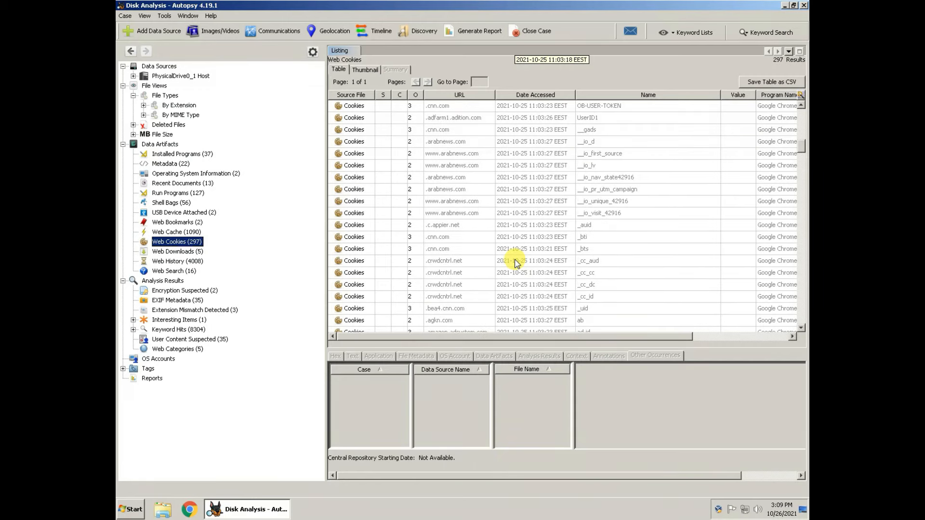
pyautogui.scroll(2, 515, 263)
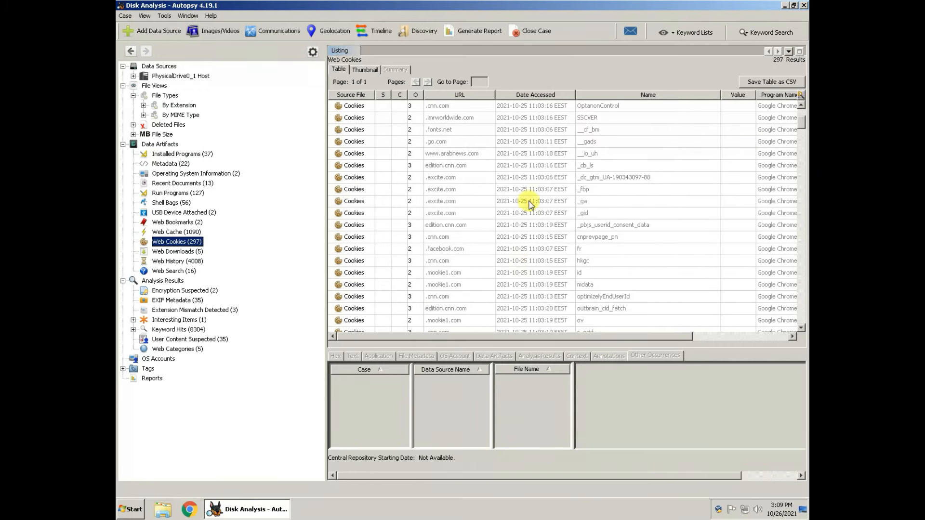
# Step: Review the remaining web activity artifacts: Web Downloads, Web History and Web Search
pyautogui.scroll(2, 502, 221)
pyautogui.click(172, 252)
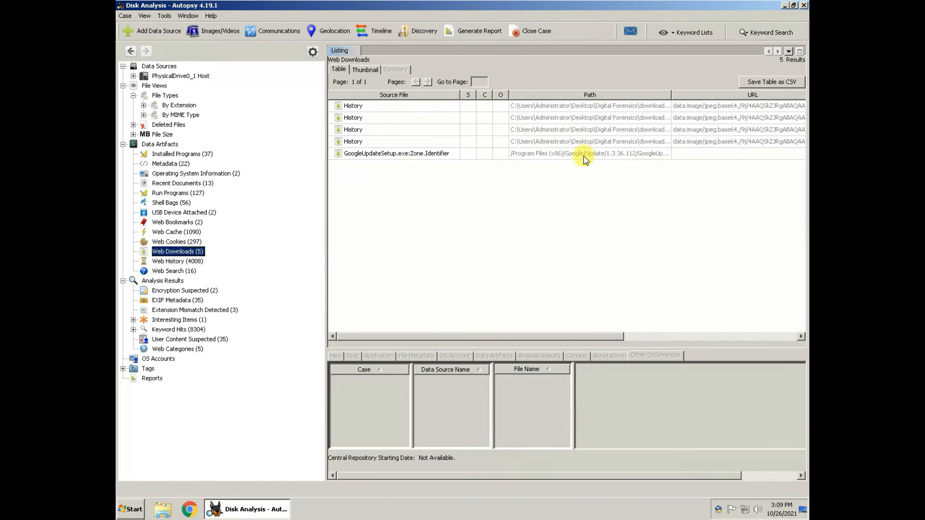
pyautogui.click(174, 263)
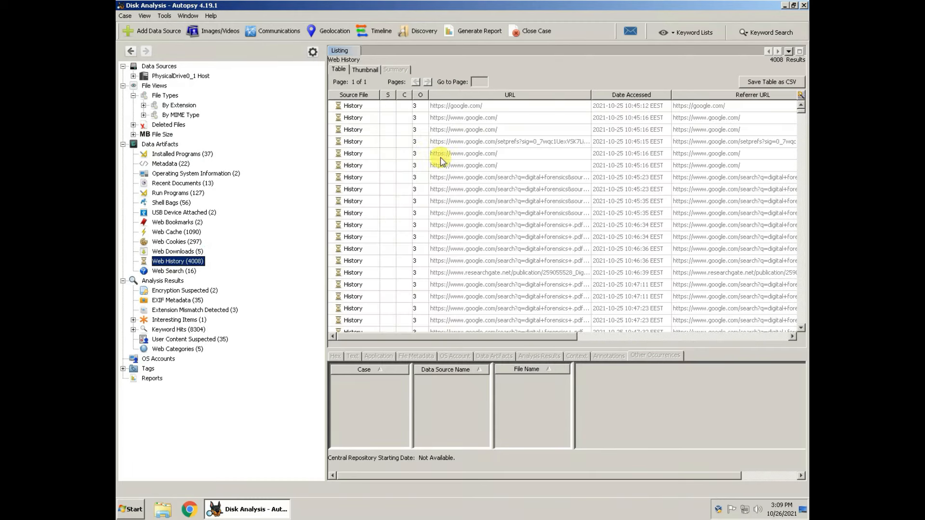
pyautogui.scroll(-5, 511, 249)
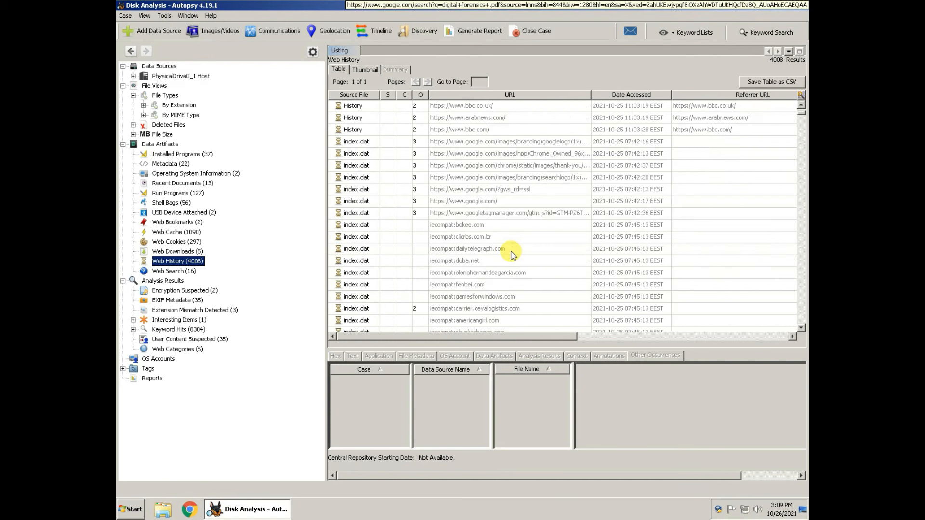
pyautogui.click(168, 273)
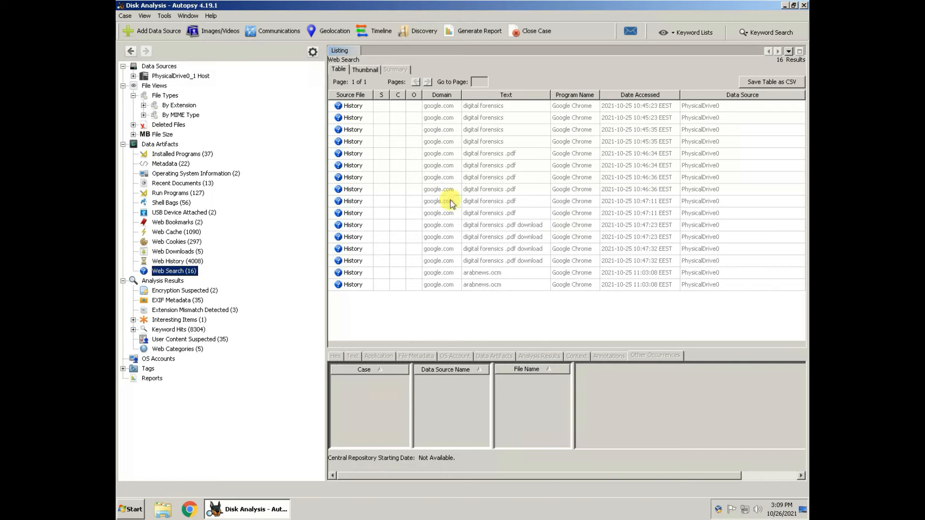
# Step: Review the Encryption Suspected, EXIF Metadata and Extension Mismatch Detected lists in the analysis results
pyautogui.click(163, 281)
pyautogui.click(181, 291)
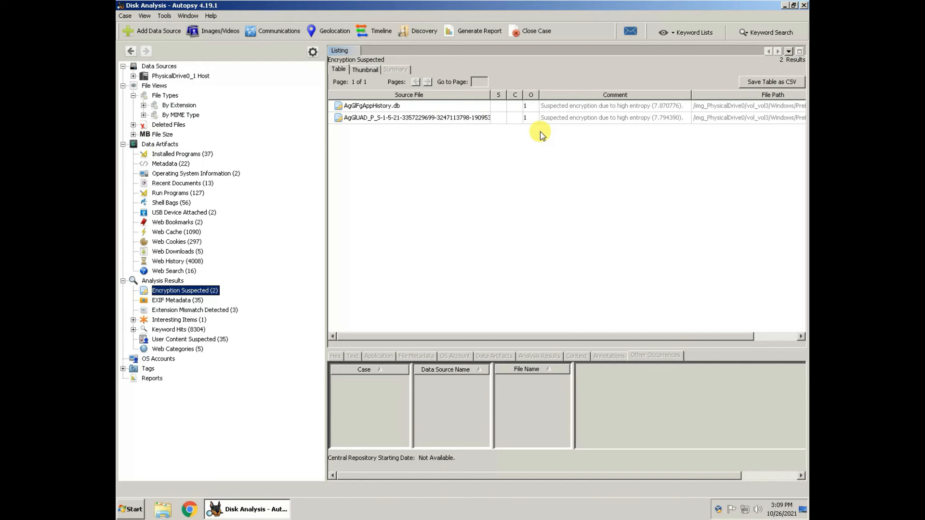
pyautogui.click(172, 301)
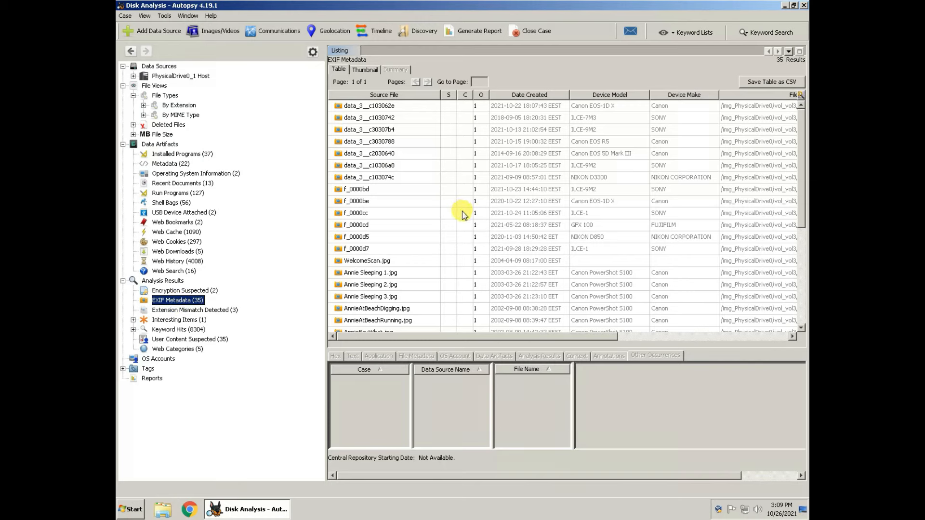
pyautogui.click(191, 311)
# Step: Expand Interesting Items down to Encryption Programs and check both its Interesting Files and Interesting Results
pyautogui.click(189, 319)
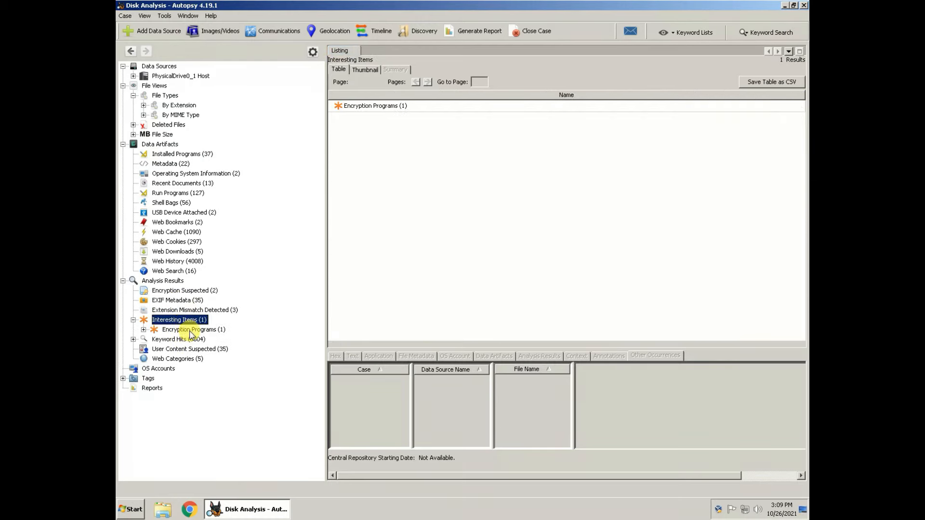
pyautogui.click(188, 330)
pyautogui.click(195, 340)
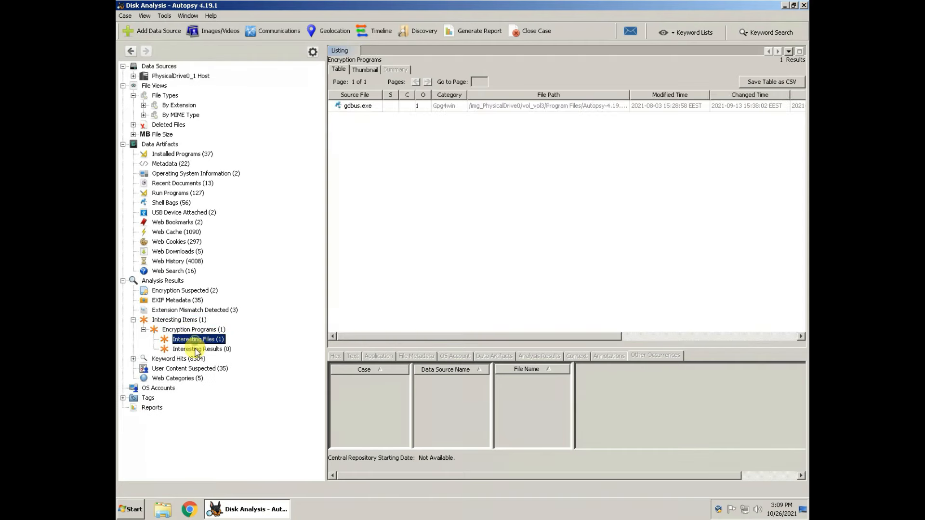
pyautogui.click(196, 350)
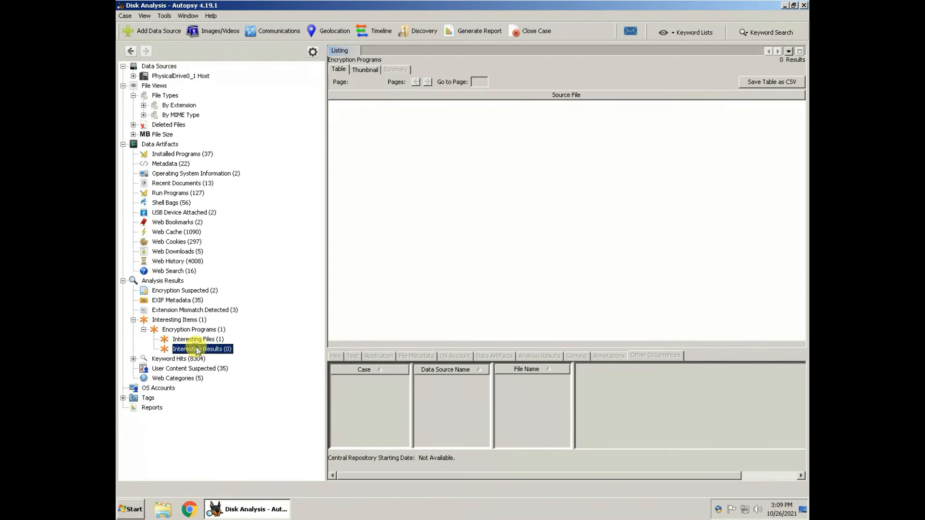
pyautogui.click(198, 340)
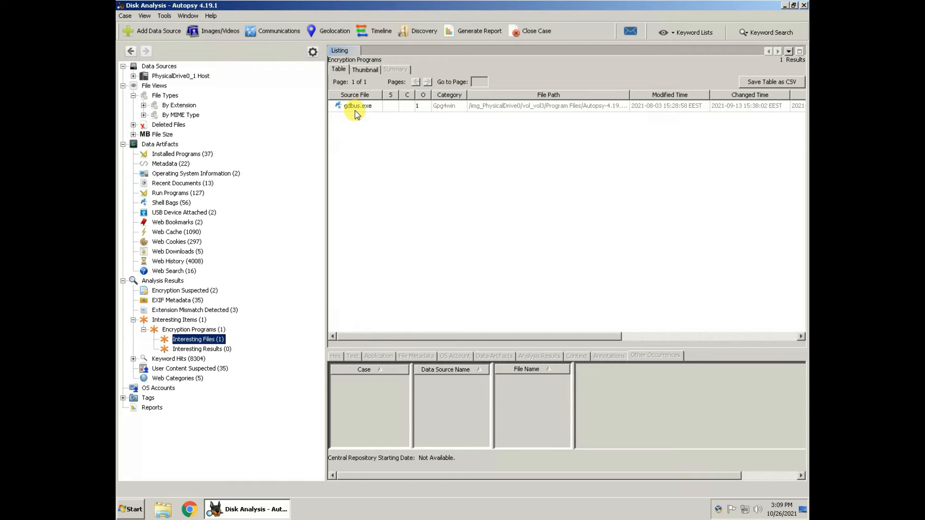
# Step: Check the Single Literal Keyword Search under Keyword Hits, then open the regular expression entry under Email Addresses
pyautogui.click(189, 361)
pyautogui.doubleClick(189, 362)
pyautogui.click(210, 370)
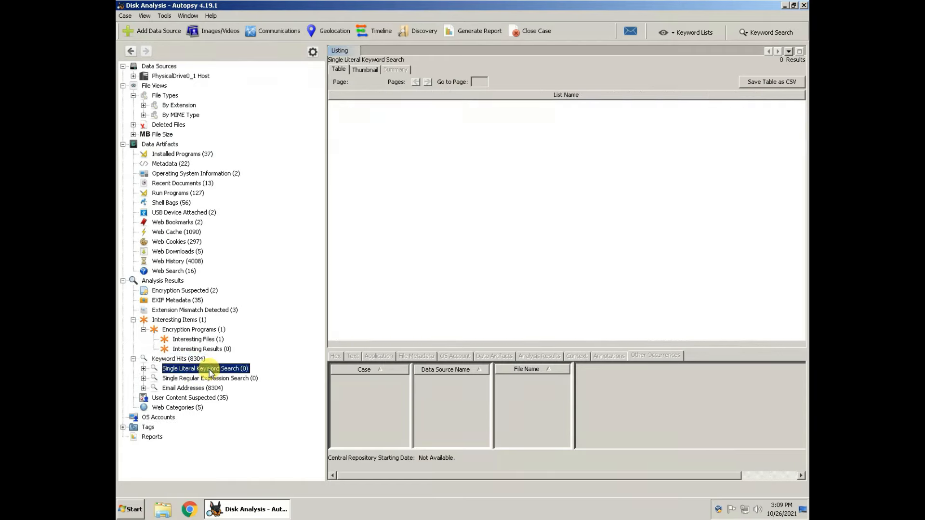
pyautogui.doubleClick(203, 390)
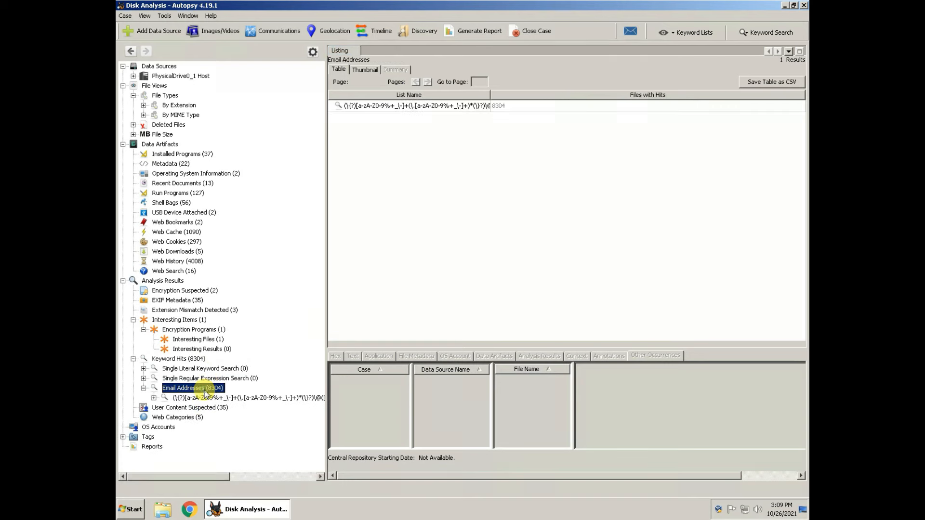
pyautogui.doubleClick(194, 399)
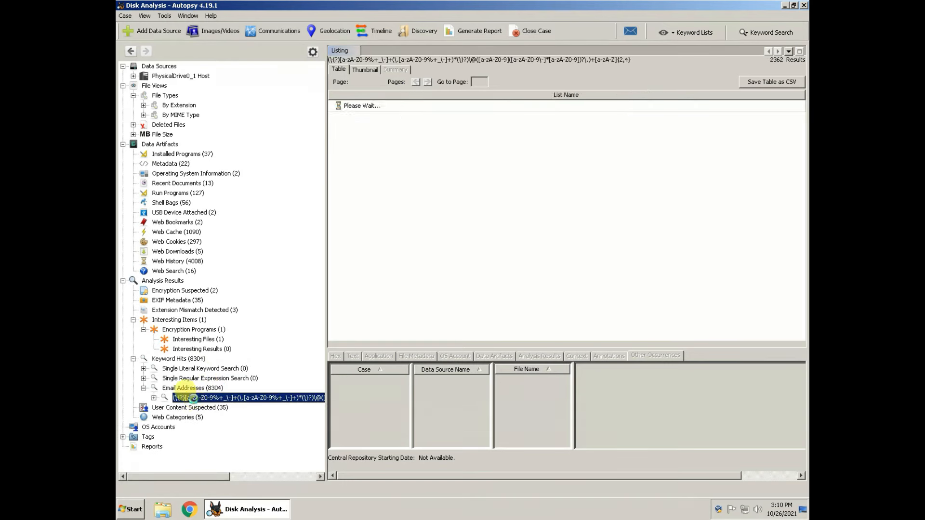
# Step: Look through the email address keyword hits and their file counts, then collapse the expression's entries in the tree
pyautogui.scroll(-3, 405, 230)
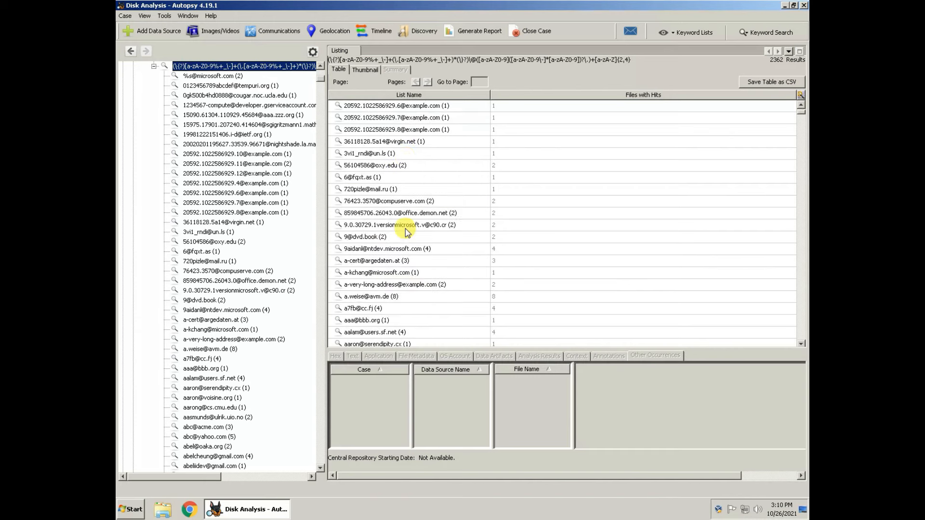
pyautogui.scroll(-15, 438, 244)
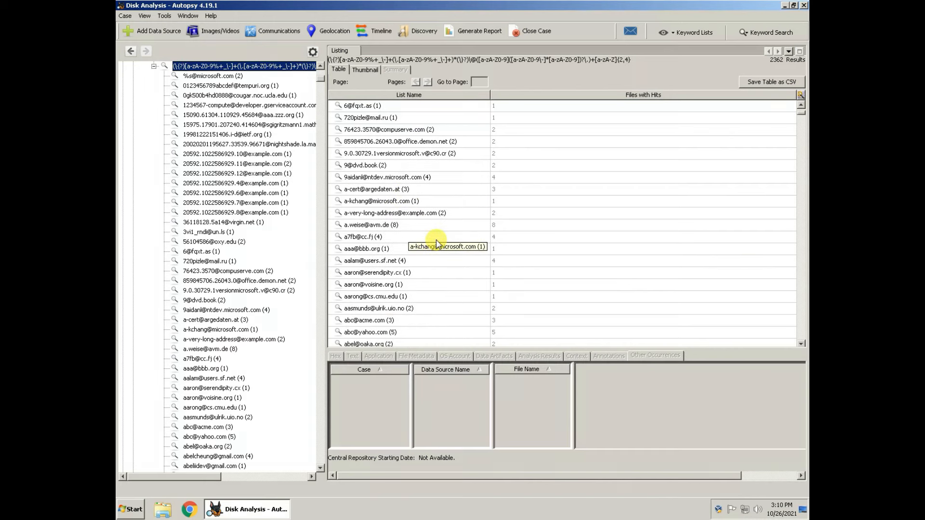
pyautogui.scroll(-15, 437, 243)
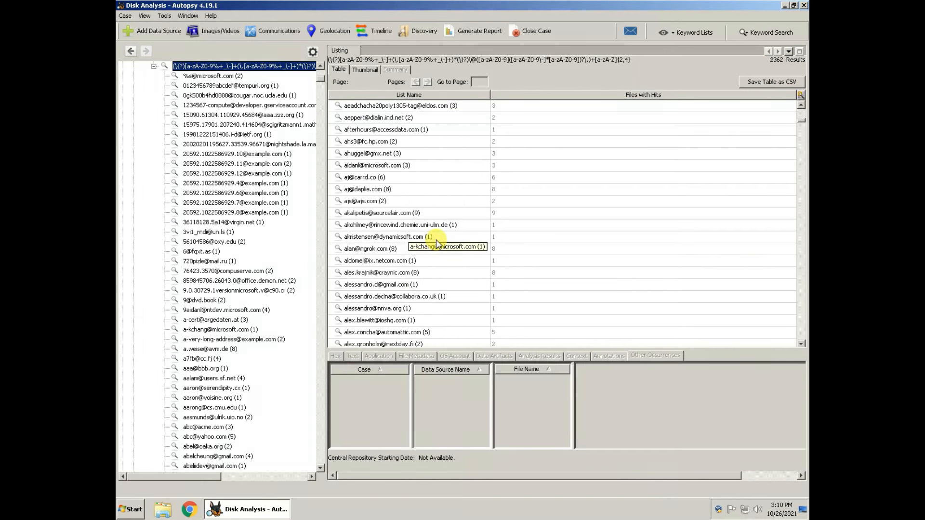
pyautogui.scroll(-15, 437, 243)
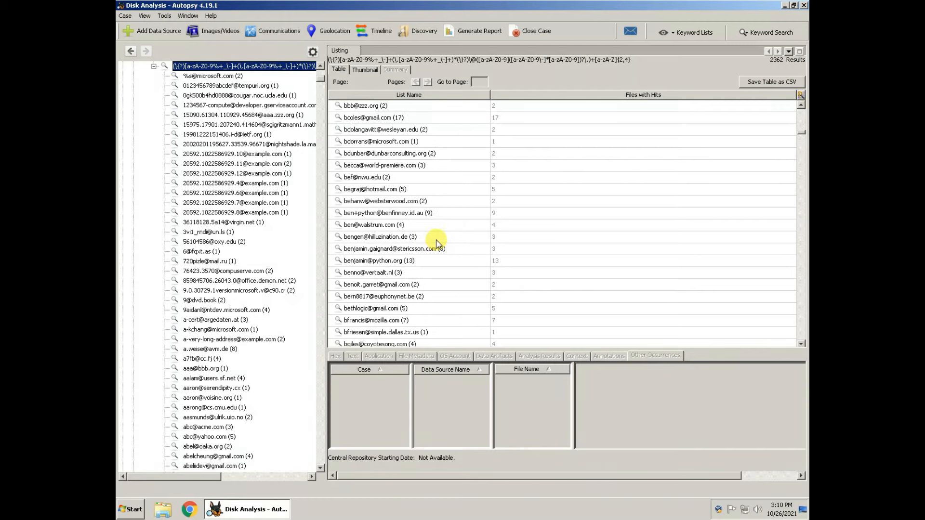
pyautogui.scroll(-15, 467, 244)
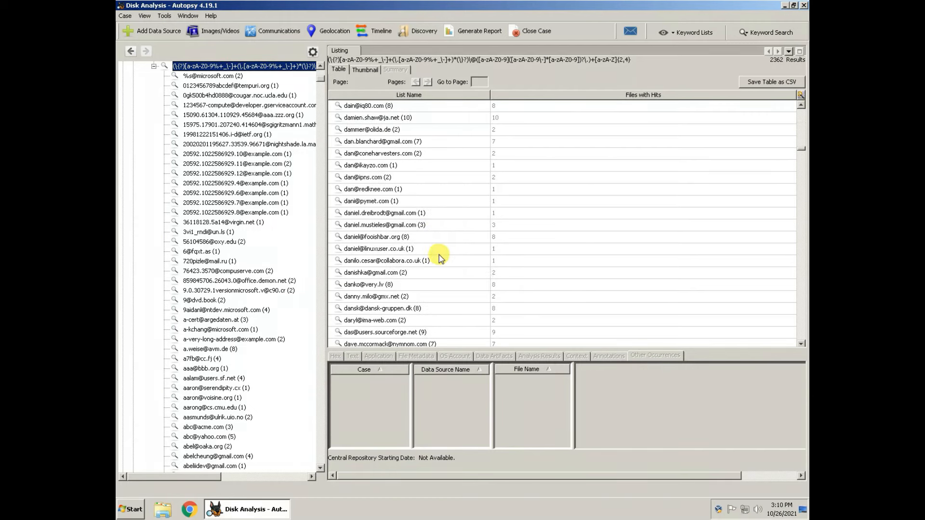
pyautogui.scroll(-15, 440, 254)
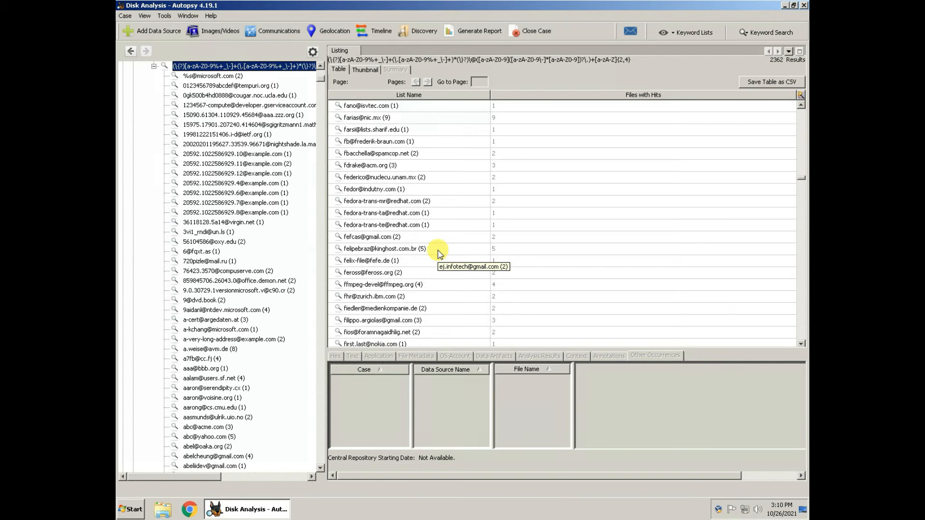
pyautogui.scroll(-5, 432, 257)
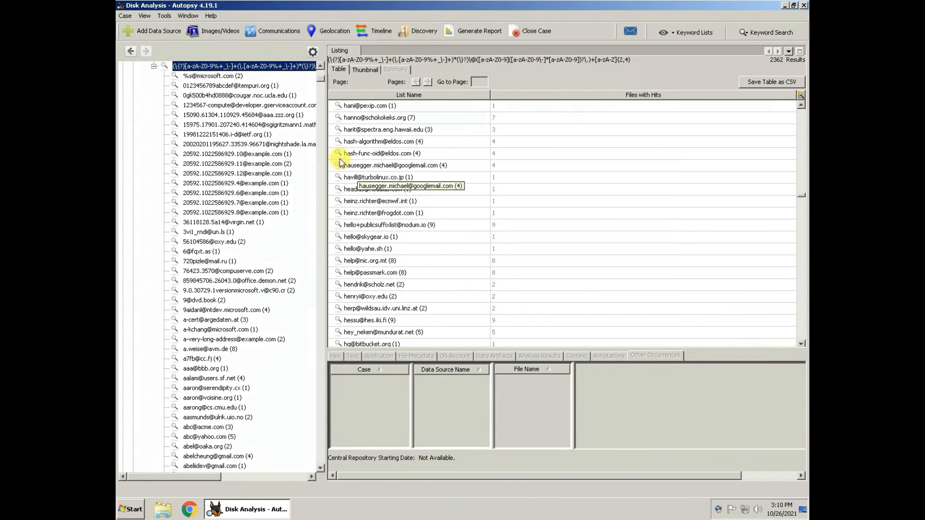
pyautogui.scroll(-8, 423, 259)
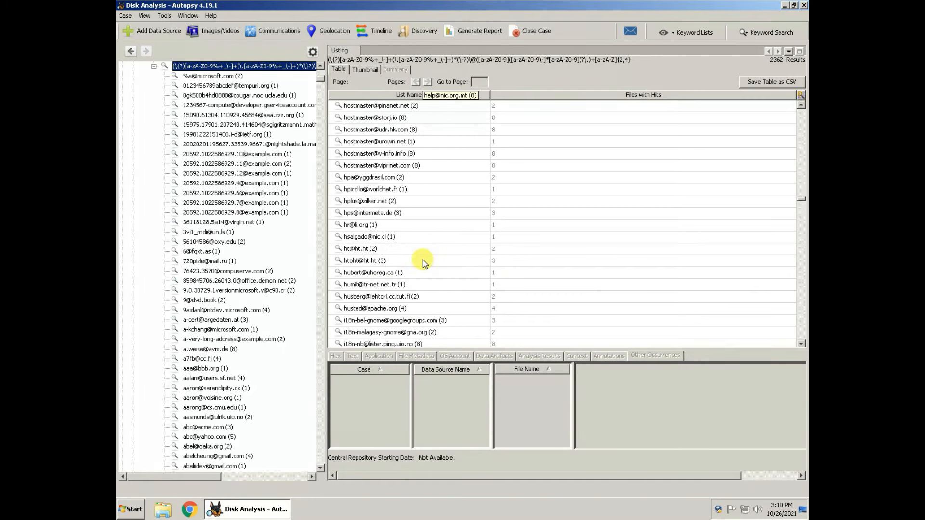
pyautogui.click(153, 66)
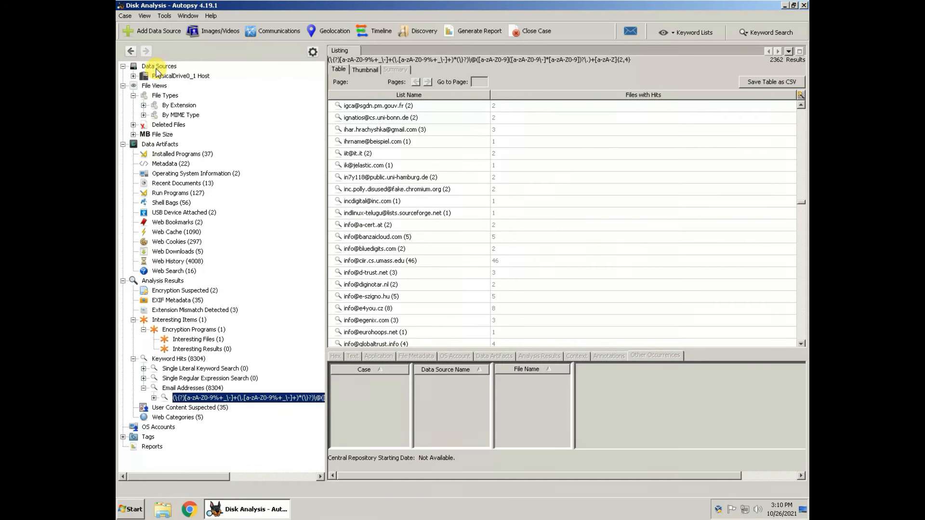
# Step: Look through the User Content Suspected files to the end of the list, then review the Web Categories
pyautogui.click(215, 410)
pyautogui.scroll(-2, 418, 252)
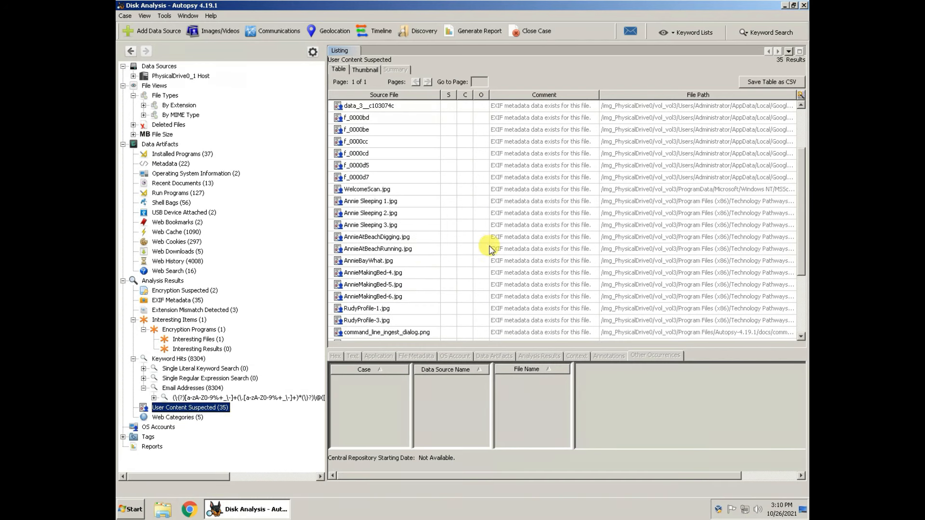
pyautogui.scroll(-3, 488, 246)
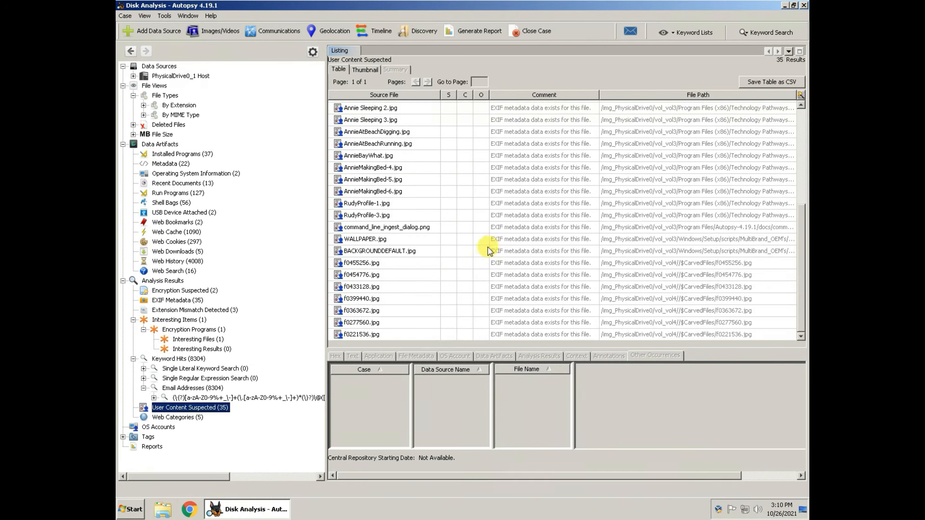
pyautogui.click(187, 420)
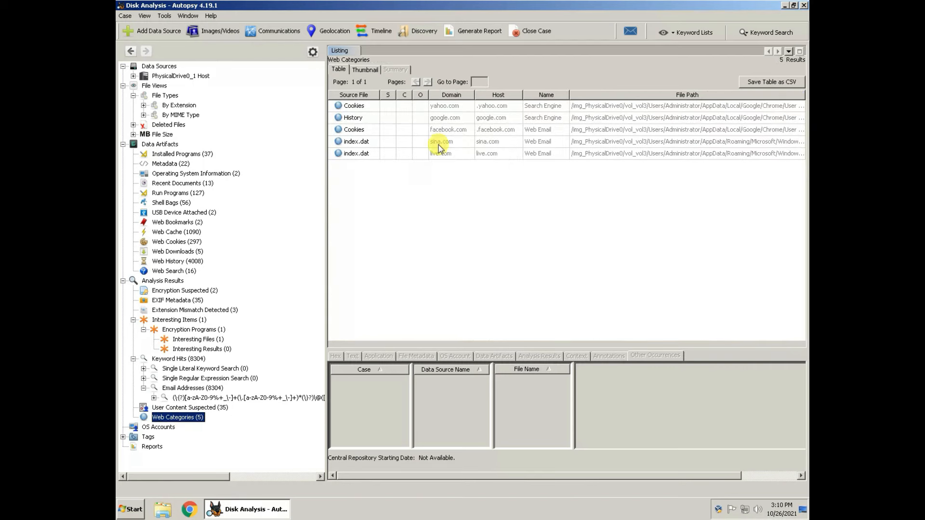
# Step: List the OS accounts and inspect the properties of the LocalService account and two accounts without a login name
pyautogui.click(159, 428)
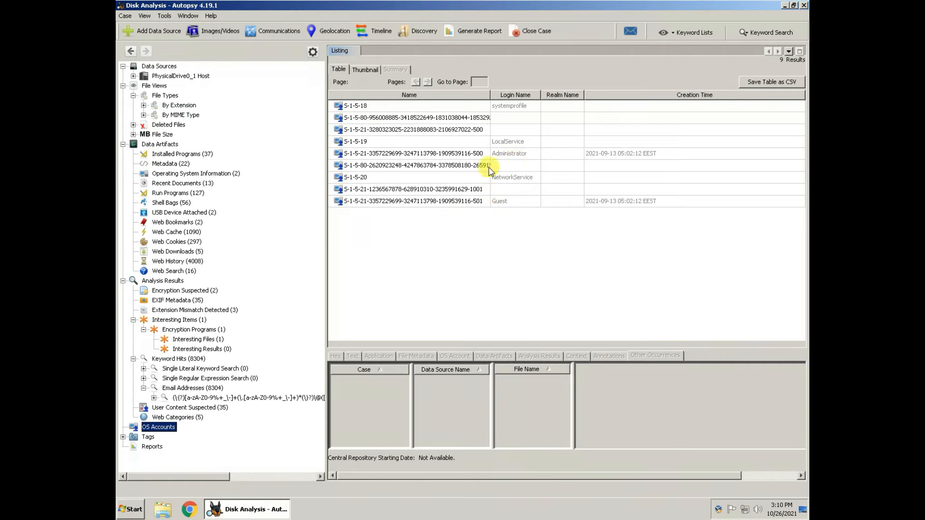
pyautogui.click(380, 120)
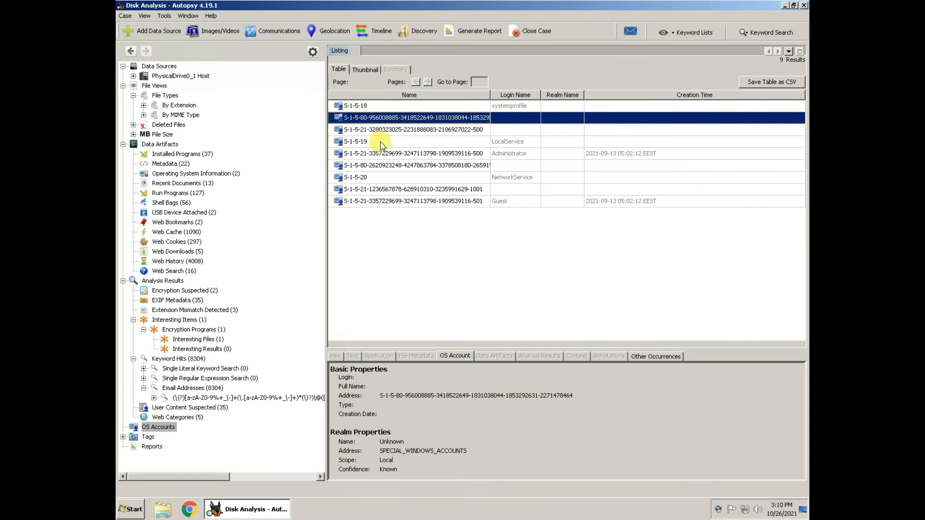
pyautogui.click(381, 143)
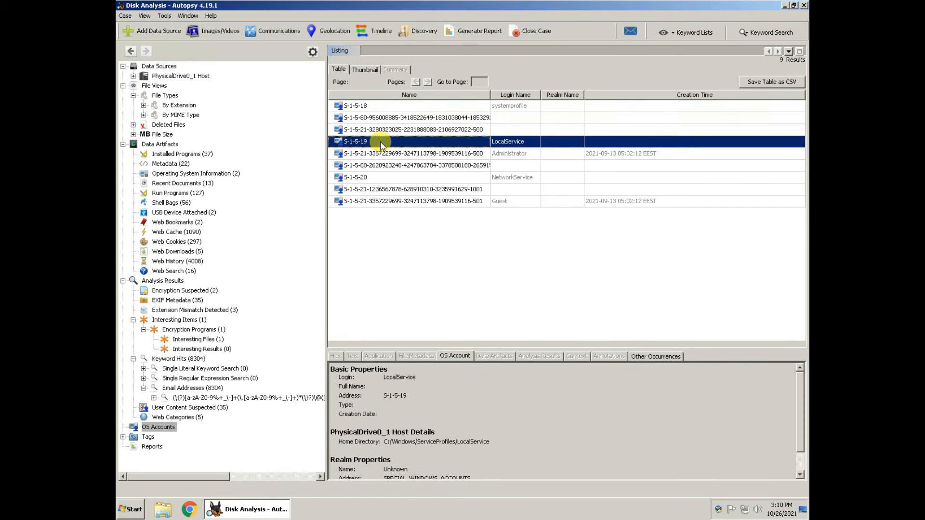
pyautogui.click(394, 168)
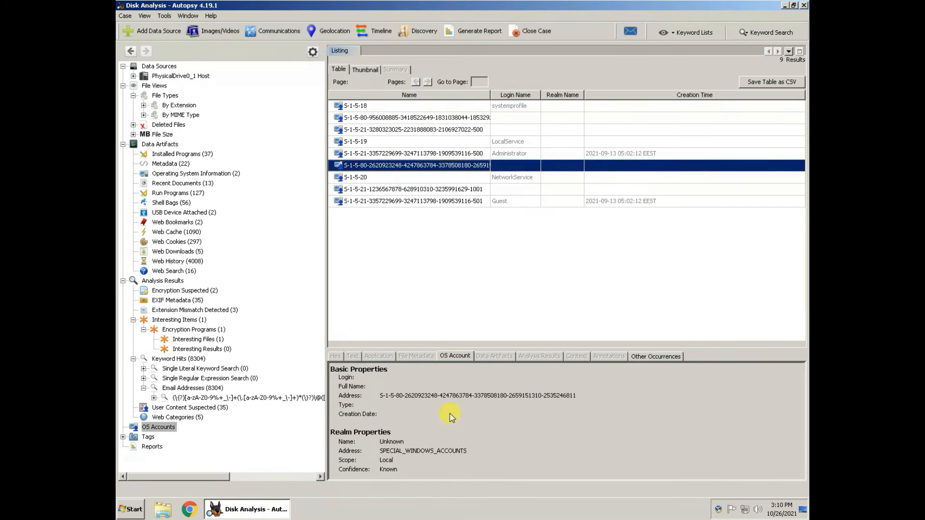
# Step: Examine the Administrator account's properties and host details, and check its other occurrences
pyautogui.click(427, 154)
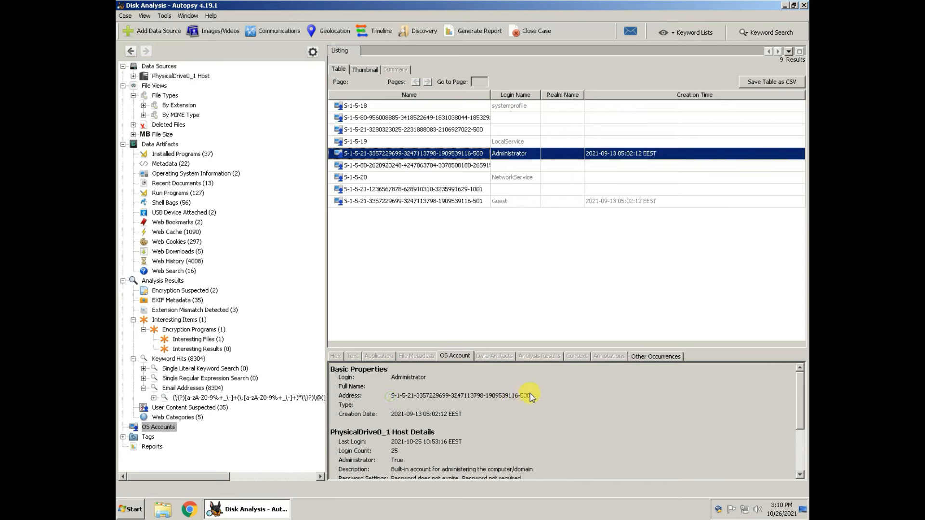
pyautogui.click(468, 360)
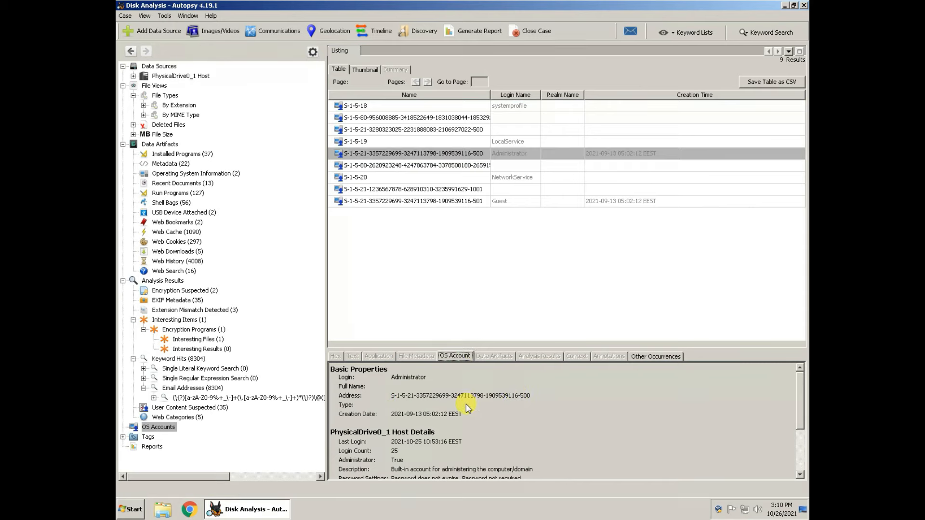
pyautogui.moveTo(801, 409)
pyautogui.mouseDown()
pyautogui.moveTo(800, 462)
pyautogui.moveTo(802, 412)
pyautogui.mouseUp()
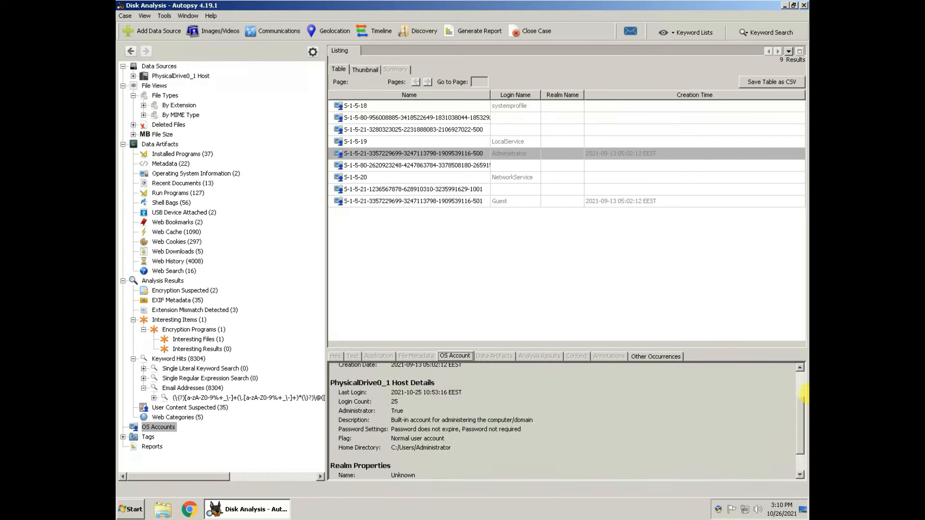
pyautogui.click(645, 358)
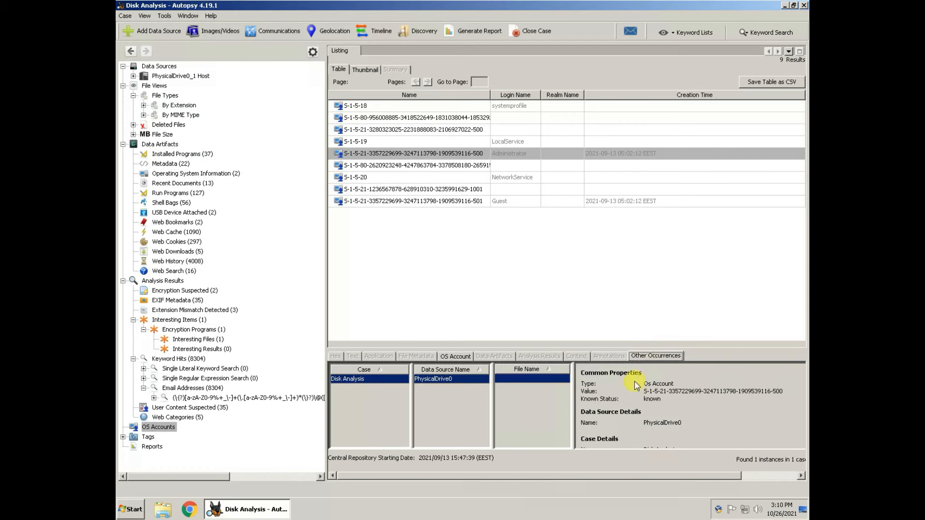
pyautogui.click(455, 358)
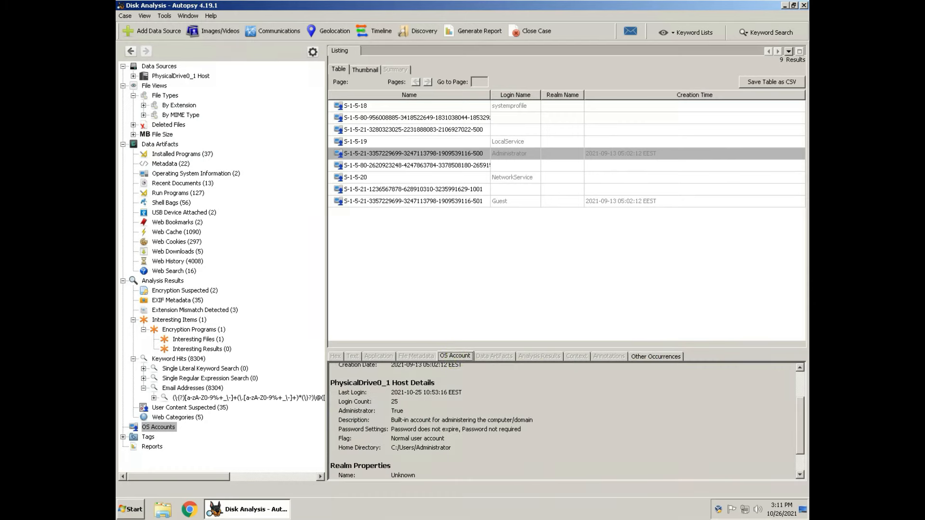
# Step: List the reports stored in the case
pyautogui.click(152, 447)
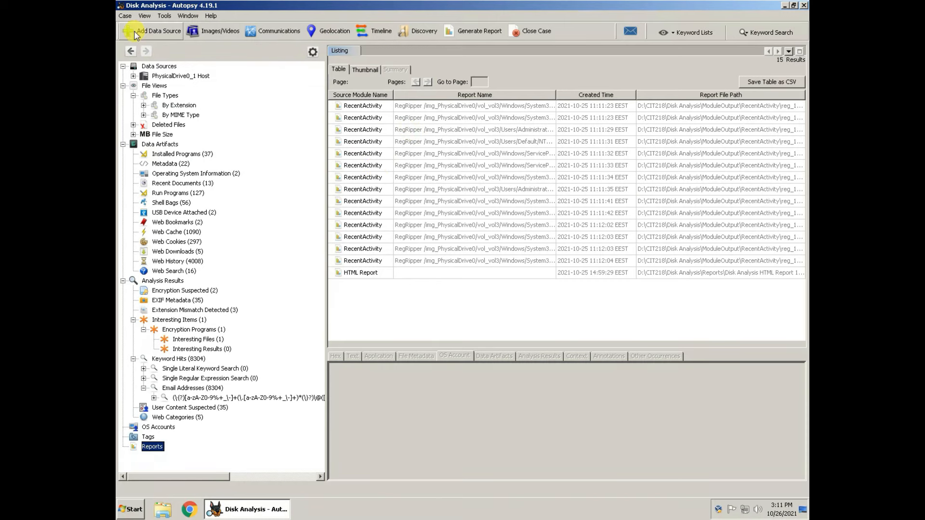
# Step: View the image and video gallery of the drive's files, check its group sorting options, and close the gallery
pyautogui.click(210, 33)
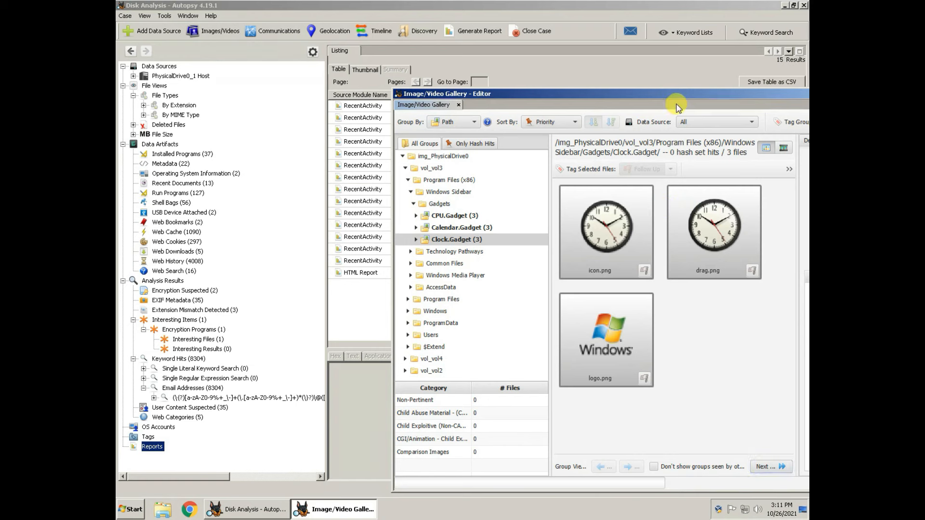
pyautogui.moveTo(666, 91); pyautogui.dragTo(461, 78)
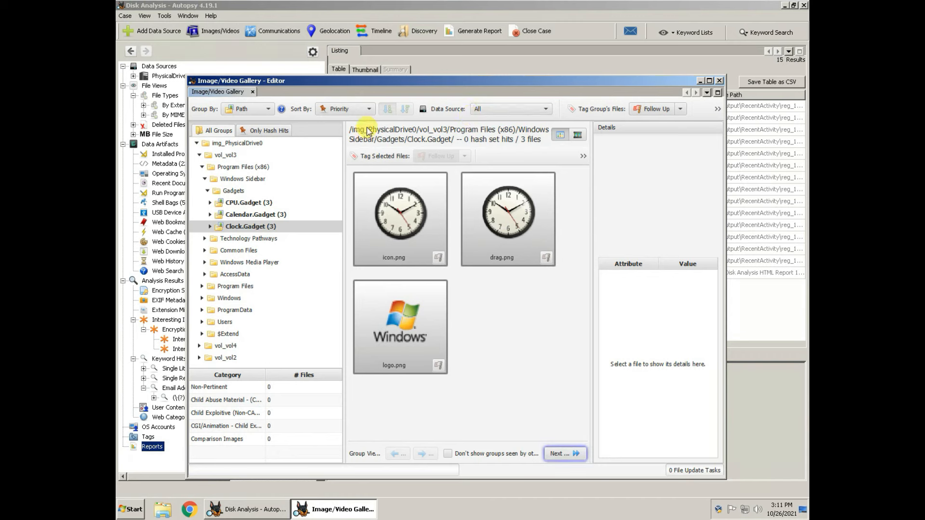
pyautogui.click(366, 109)
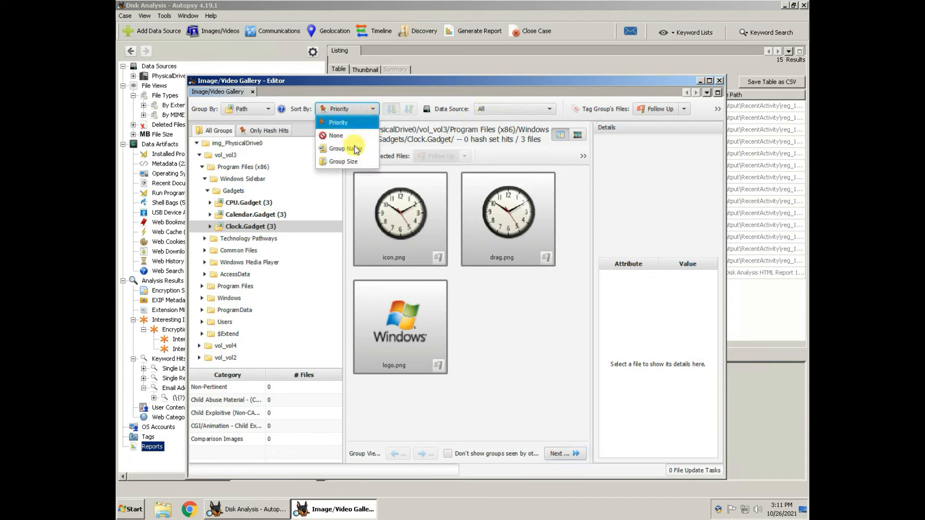
pyautogui.click(491, 359)
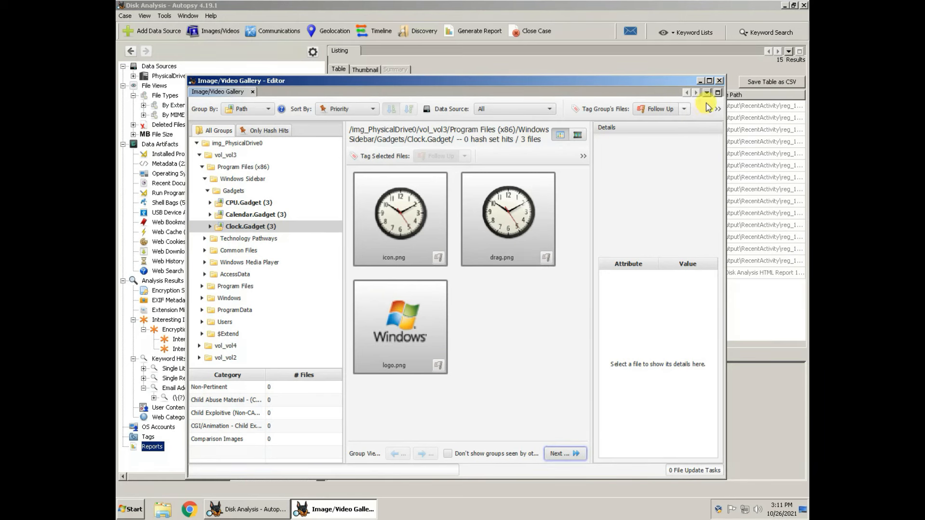
pyautogui.click(720, 80)
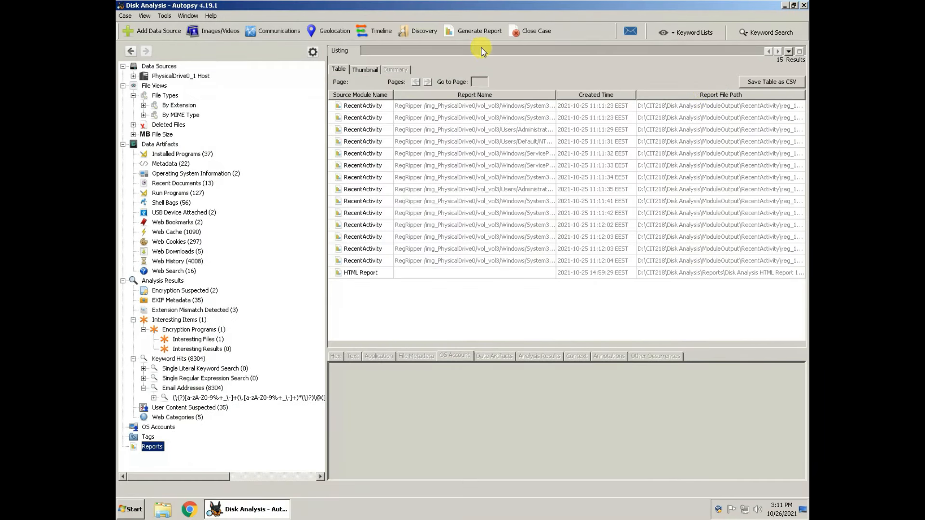
# Step: Review the Discovery search filters for images, including the file size choices, and close Discovery without searching
pyautogui.click(414, 33)
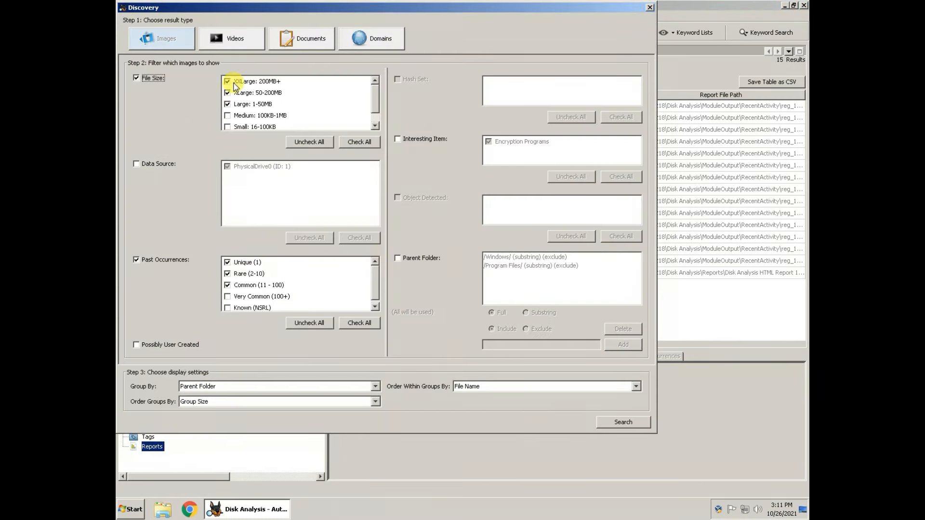
pyautogui.moveTo(375, 95); pyautogui.dragTo(378, 76)
pyautogui.click(650, 7)
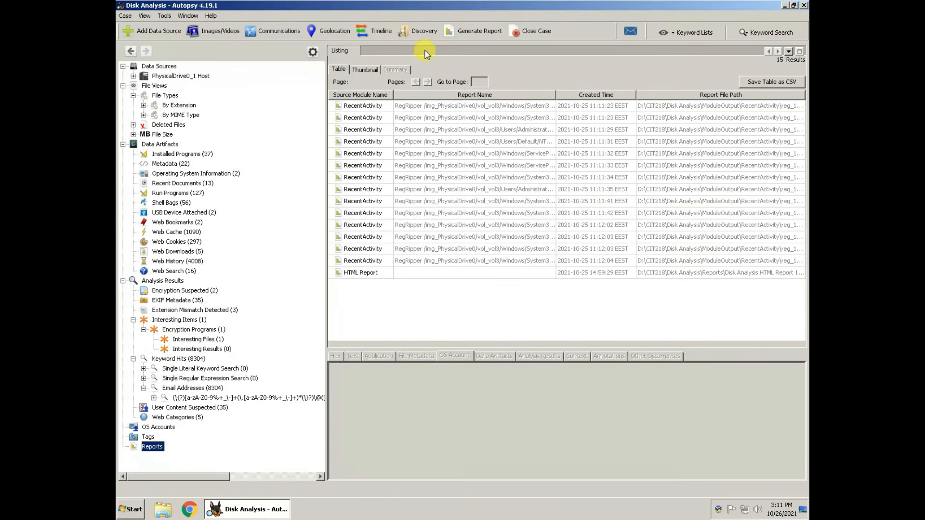
# Step: View the case timeline's event counts, check its thumbnail and summary result views, and close the timeline
pyautogui.click(375, 34)
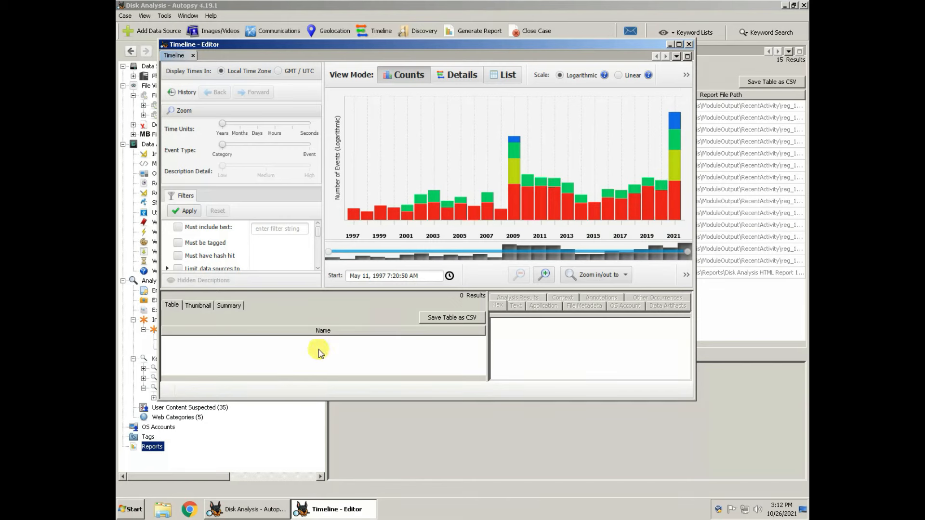
pyautogui.click(198, 306)
pyautogui.click(228, 305)
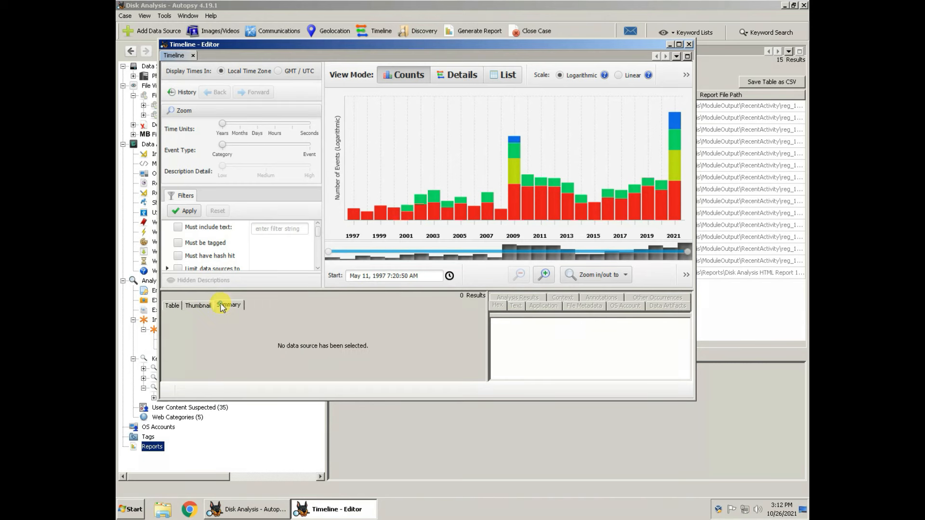
pyautogui.click(689, 45)
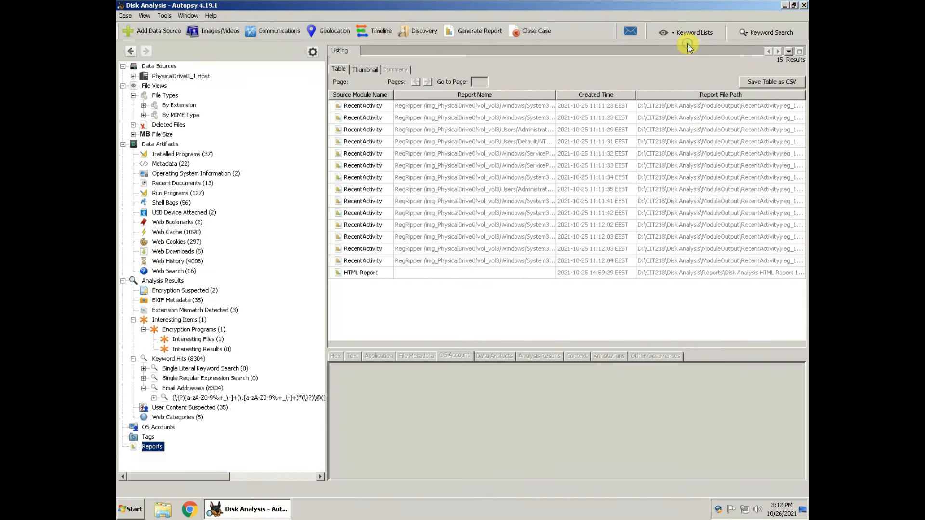
# Step: Review the communications visualization, including its browse and visualize views and its messages, call logs, media attachments and summary details, and close it
pyautogui.click(269, 36)
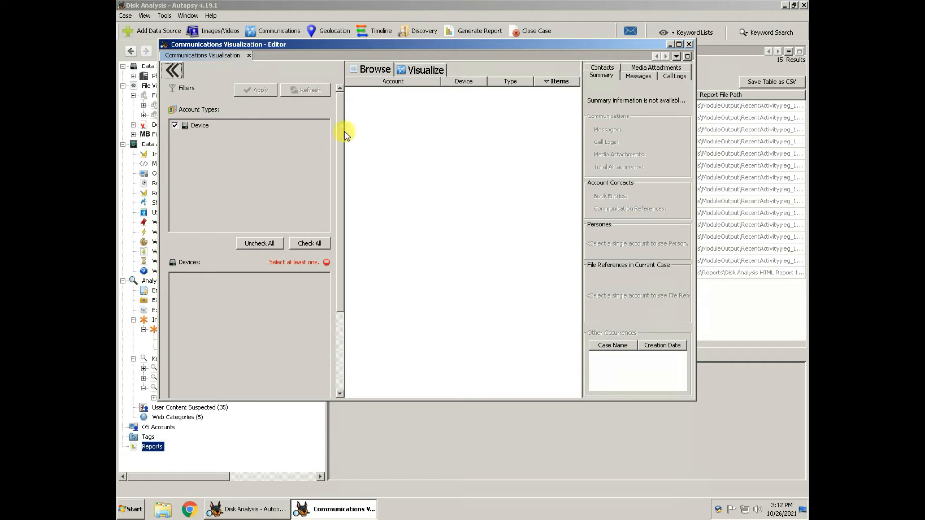
pyautogui.click(423, 71)
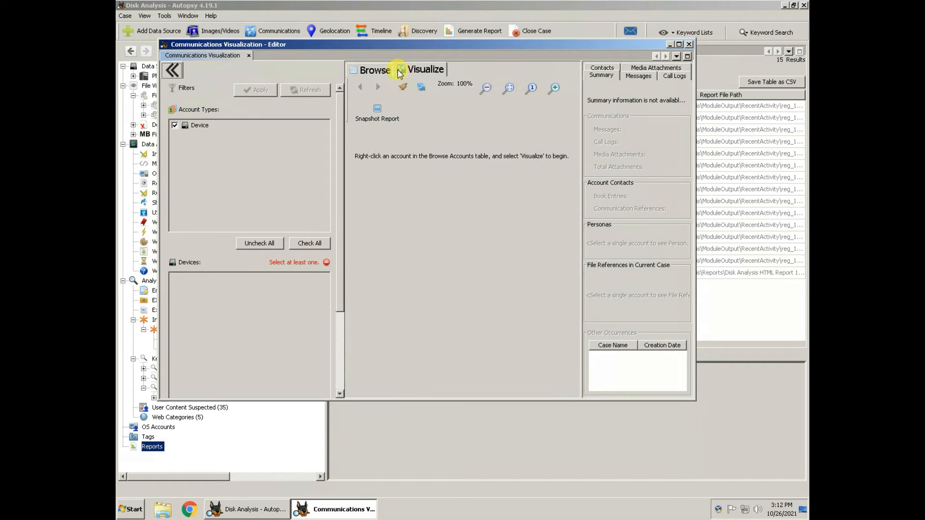
pyautogui.click(384, 72)
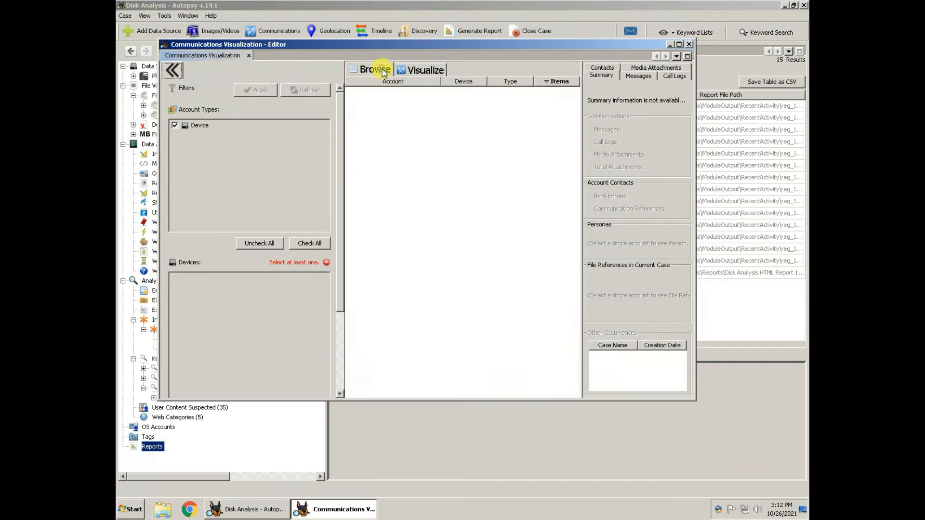
pyautogui.click(643, 78)
pyautogui.click(667, 78)
pyautogui.click(656, 71)
pyautogui.click(611, 73)
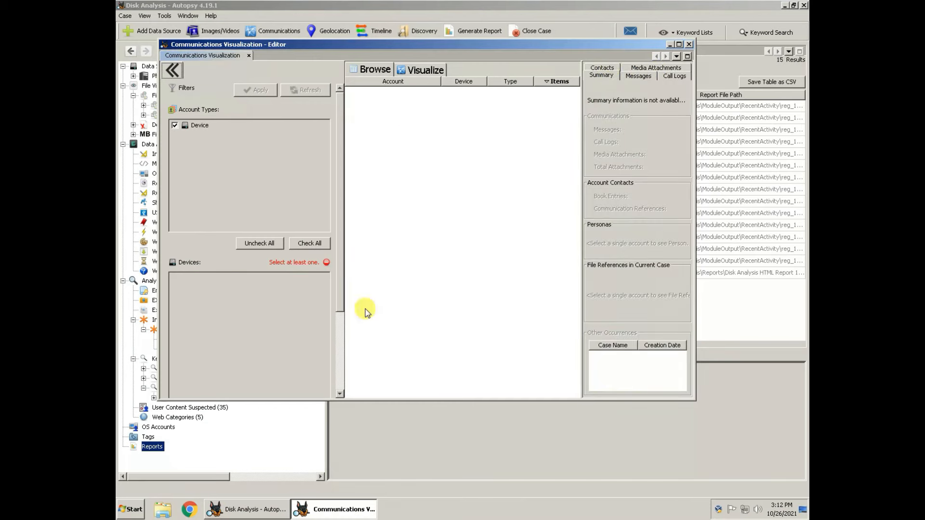
pyautogui.click(689, 45)
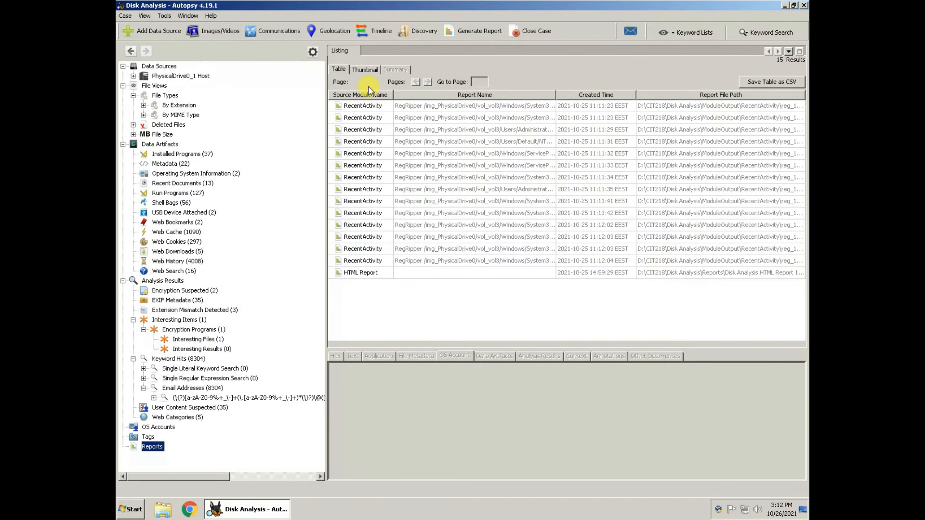
# Step: Check the case for geolocation data on the map and close the geolocation window
pyautogui.click(337, 32)
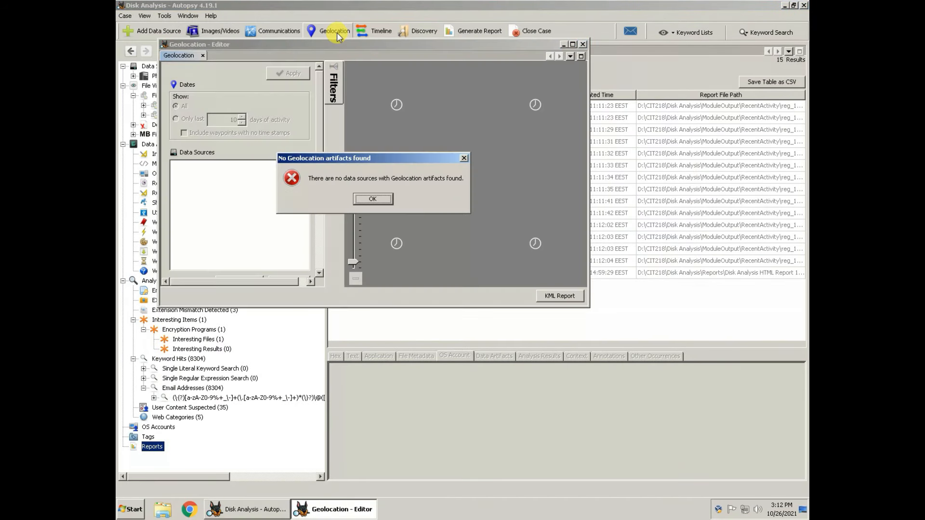
pyautogui.click(377, 202)
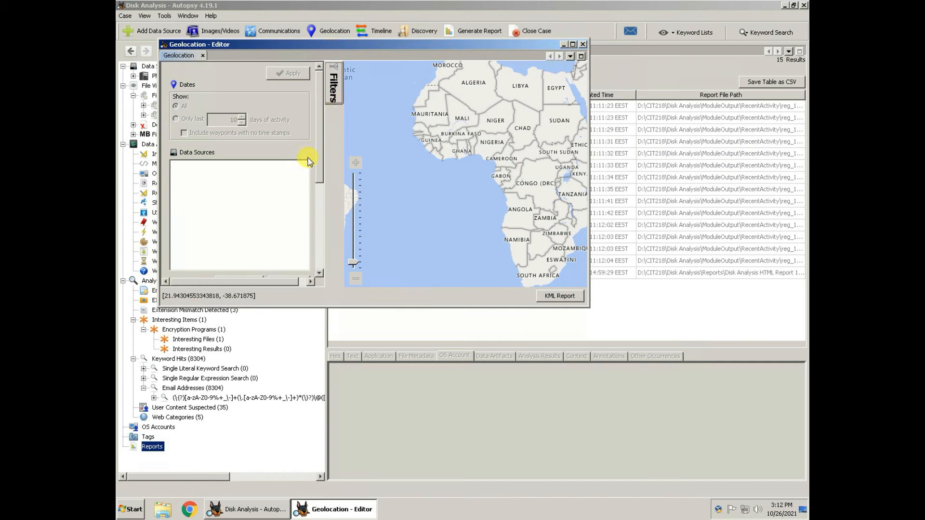
pyautogui.click(583, 44)
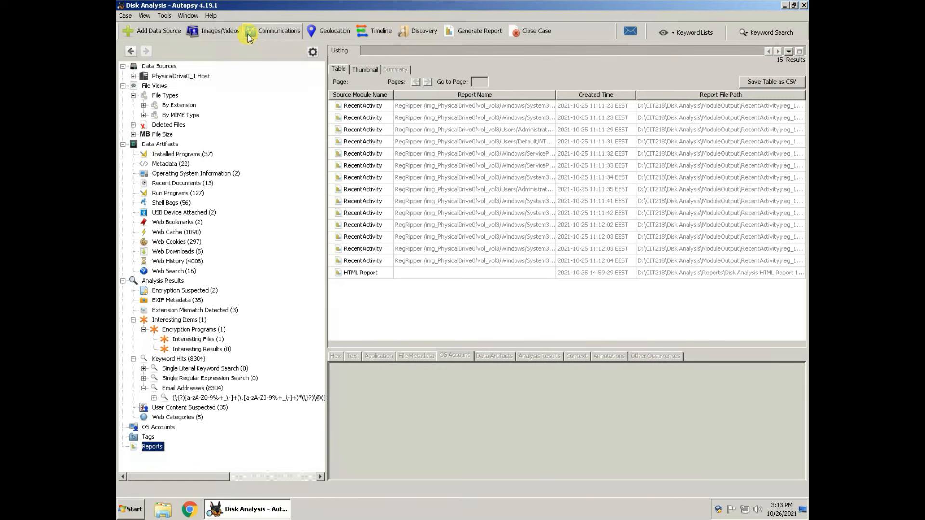
# Step: Review the view settings, trying another time zone for displayed times and returning to the local time zone
pyautogui.click(312, 51)
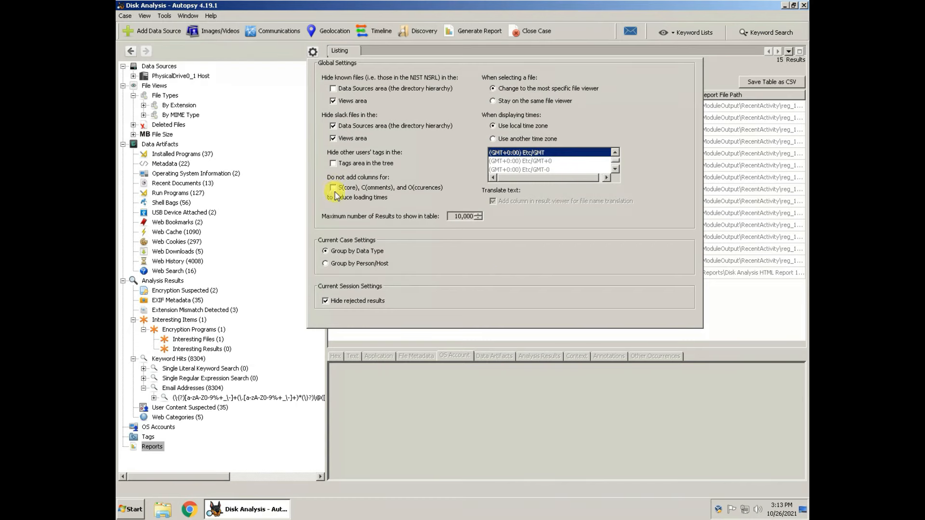
pyautogui.moveTo(618, 160)
pyautogui.mouseDown()
pyautogui.moveTo(617, 168)
pyautogui.moveTo(626, 153)
pyautogui.mouseUp()
pyautogui.click(494, 139)
pyautogui.click(492, 126)
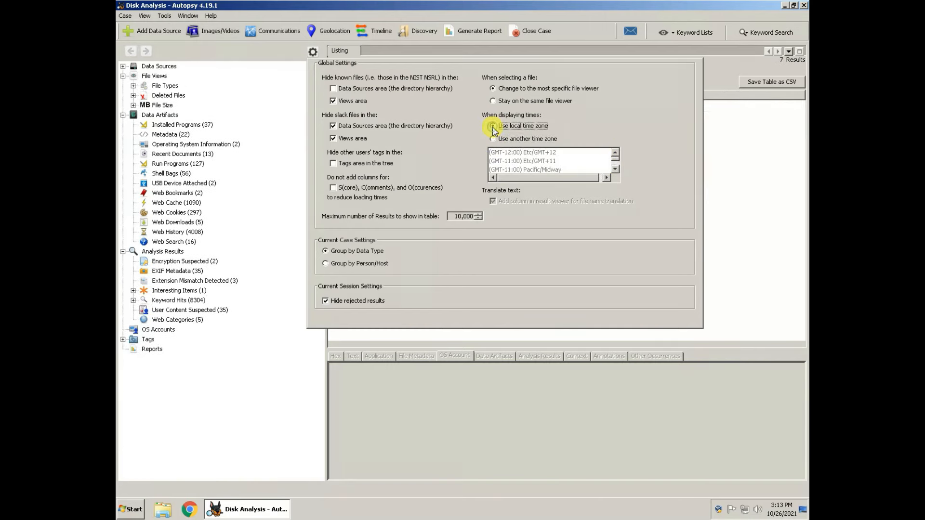
pyautogui.click(313, 52)
# Step: Review the case details, including the case, examiner and organization information, and close them
pyautogui.click(126, 16)
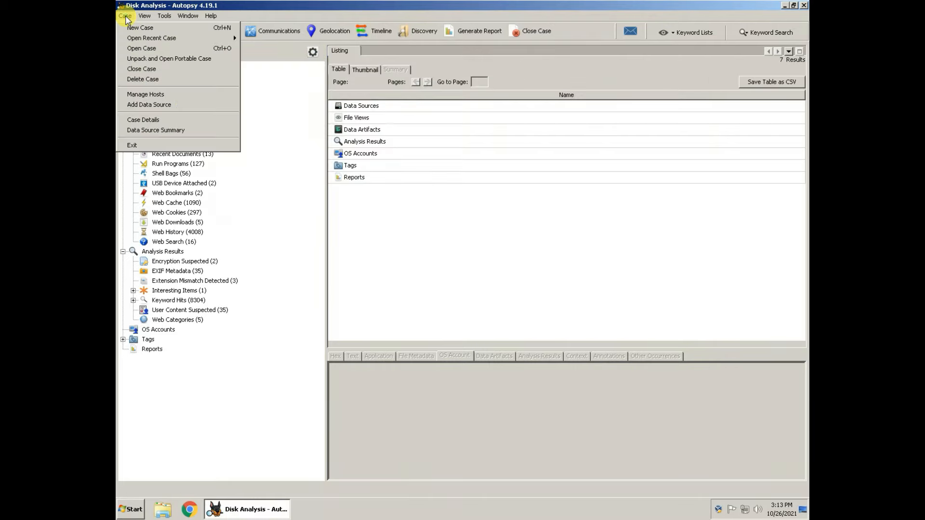
pyautogui.click(145, 120)
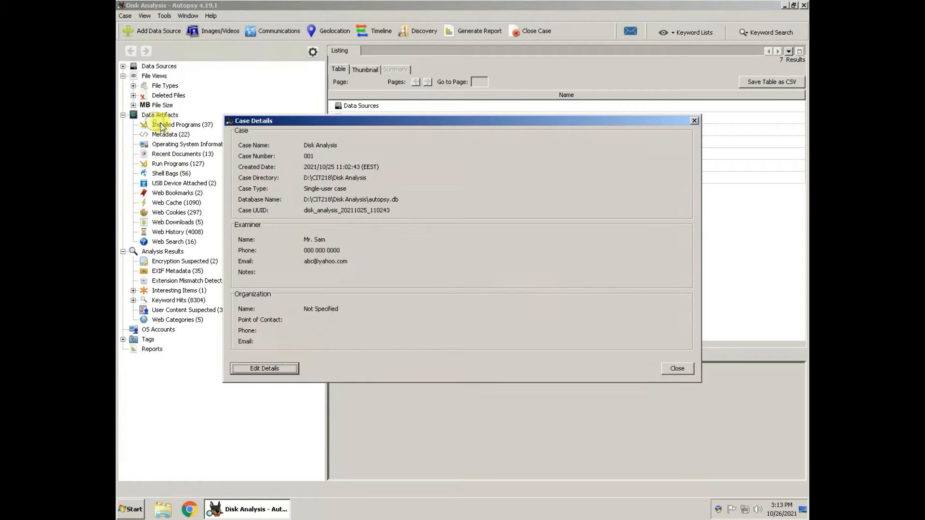
pyautogui.click(688, 368)
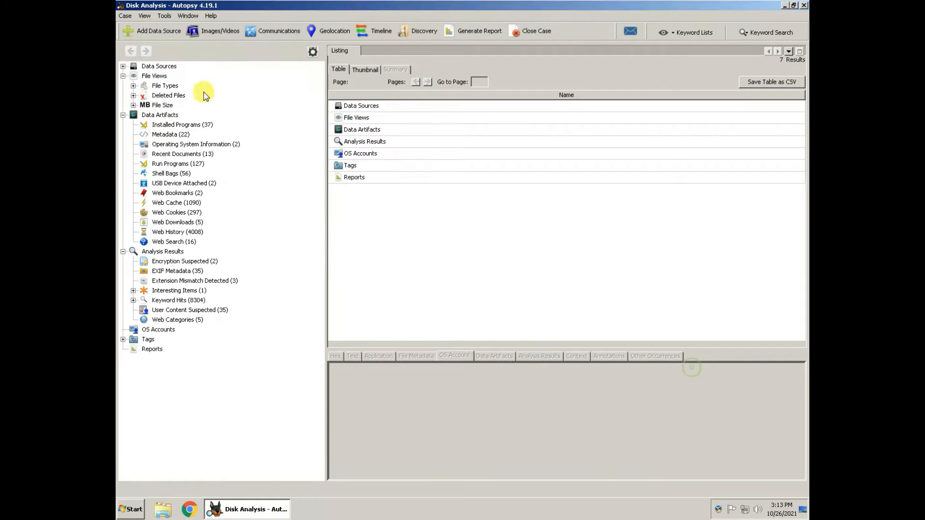
# Step: Open the data source summary for PhysicalDrive0 and review its file types, user activity, analysis and recent files
pyautogui.click(126, 16)
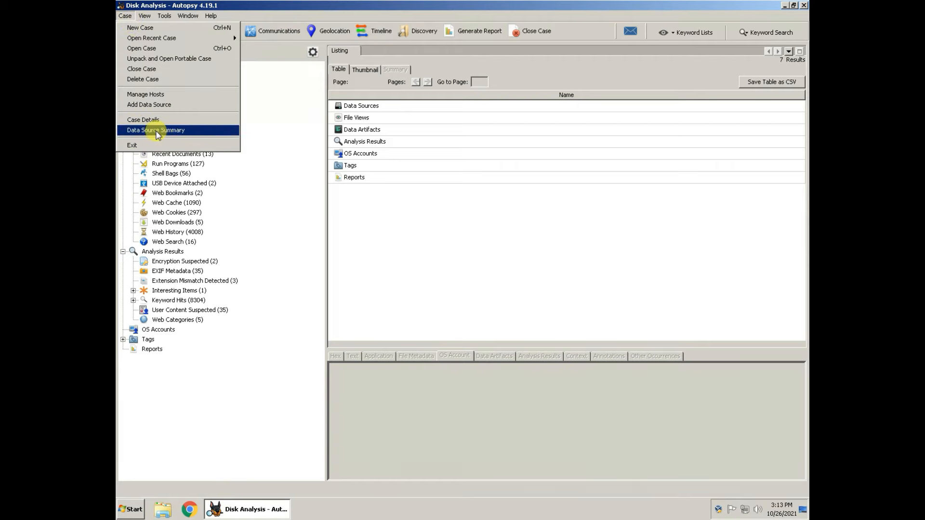
pyautogui.click(158, 134)
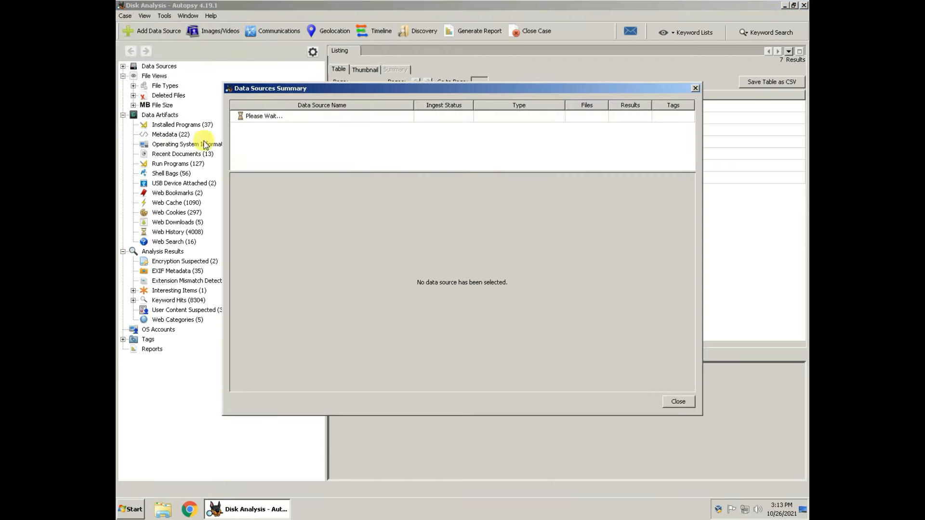
pyautogui.click(265, 116)
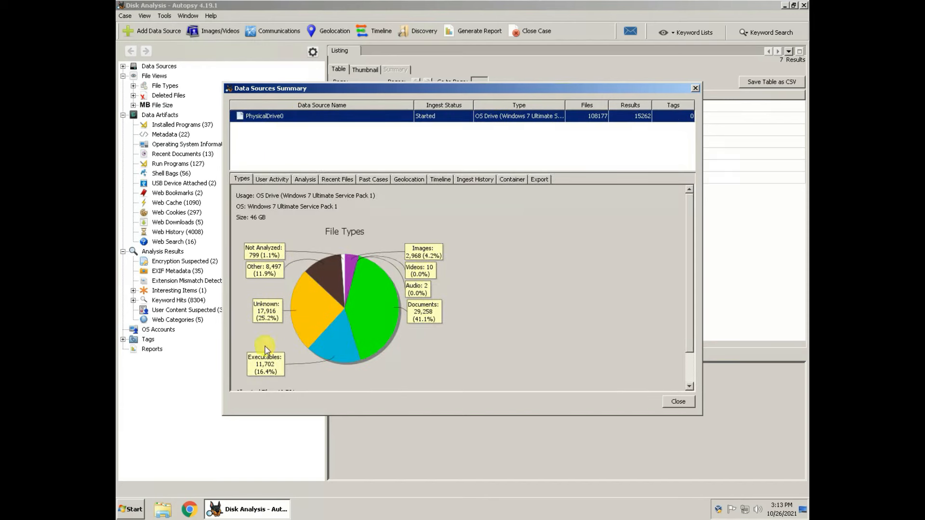
pyautogui.click(282, 179)
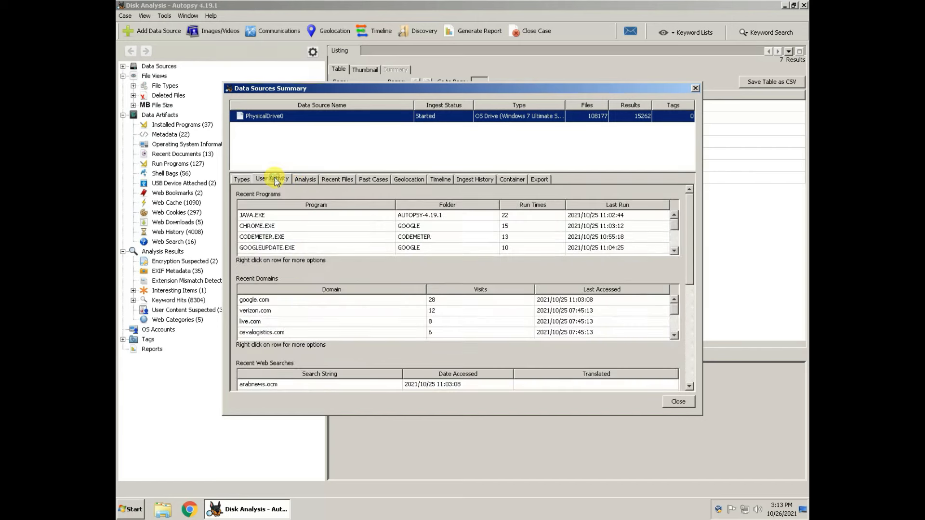
pyautogui.click(305, 179)
pyautogui.click(336, 179)
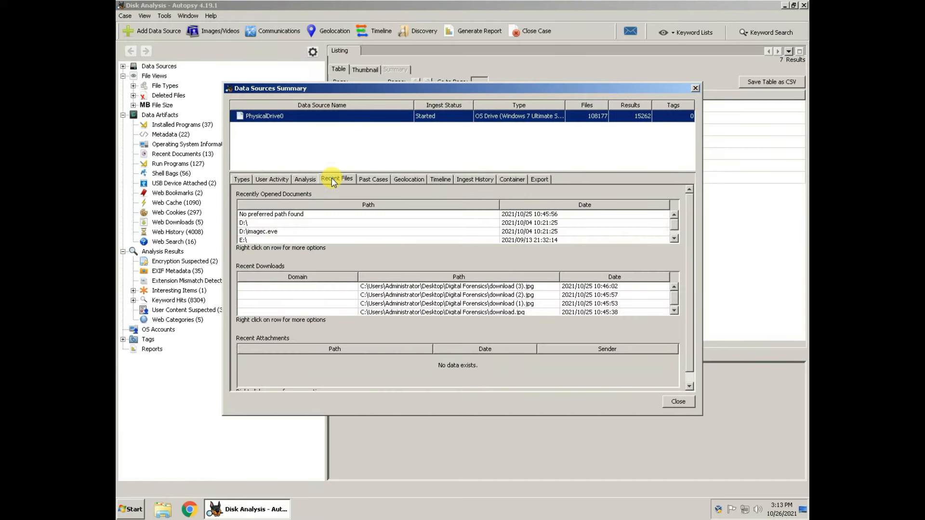
# Step: Review the past cases, geolocation, timeline, ingest history and container details of PhysicalDrive0, and close the summary
pyautogui.click(366, 178)
pyautogui.click(405, 179)
pyautogui.click(436, 181)
pyautogui.click(468, 180)
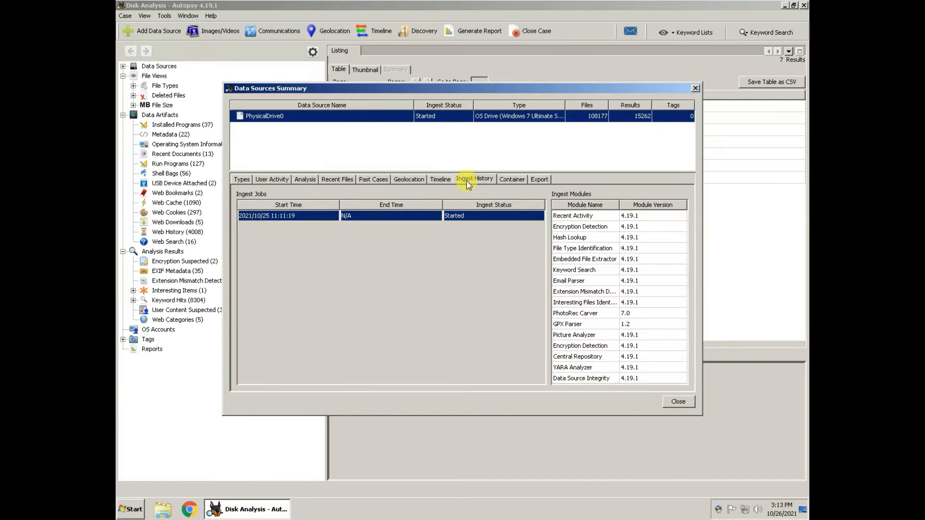
pyautogui.click(503, 186)
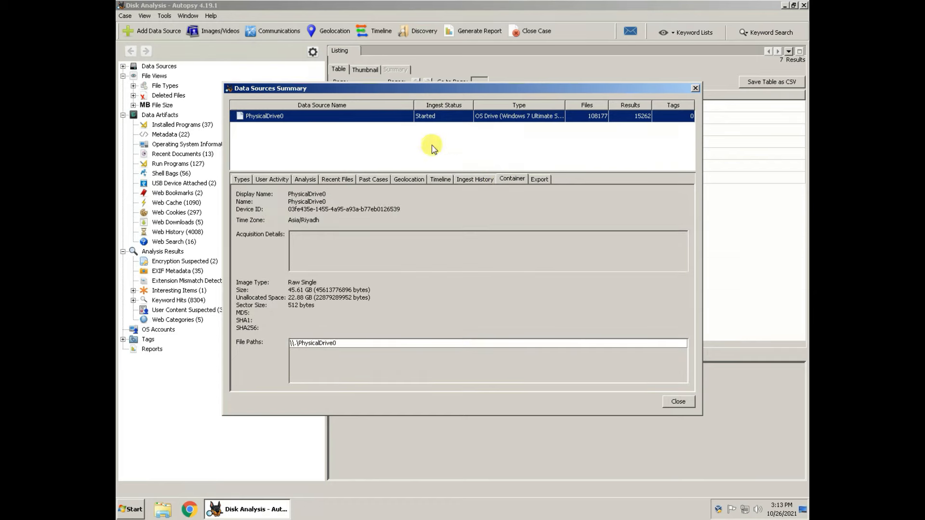
pyautogui.click(696, 88)
# Step: Open the plugin manager, review the available, downloaded and installed plugins, including RecentActivity, and the update settings, and close it
pyautogui.click(125, 16)
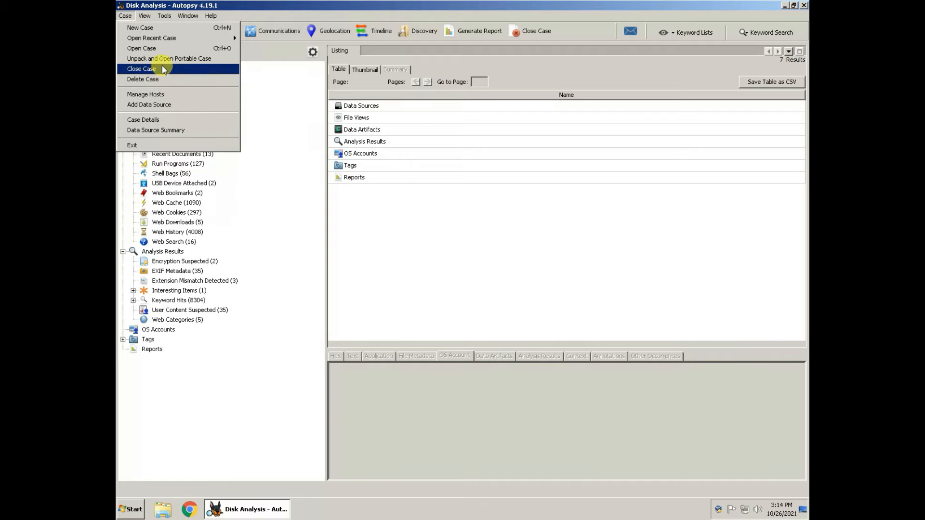
pyautogui.moveTo(145, 17)
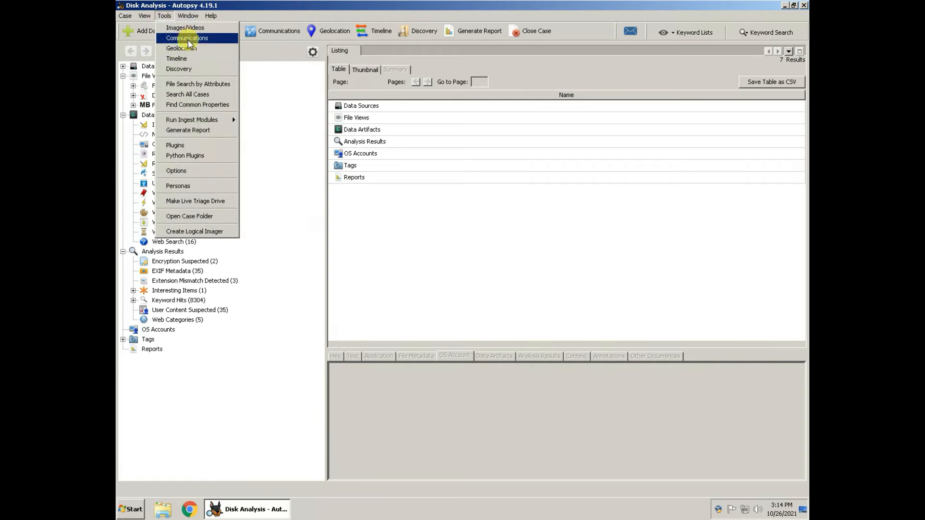
pyautogui.moveTo(195, 120)
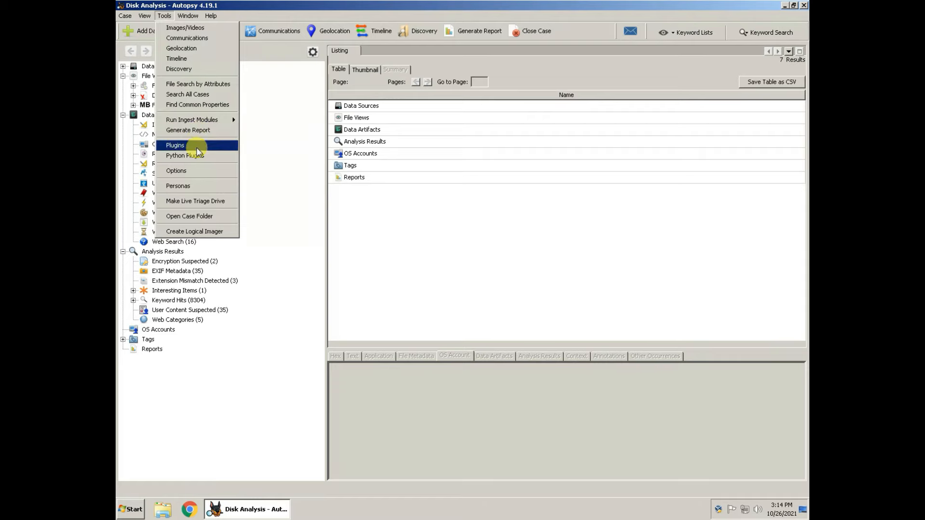
pyautogui.click(198, 145)
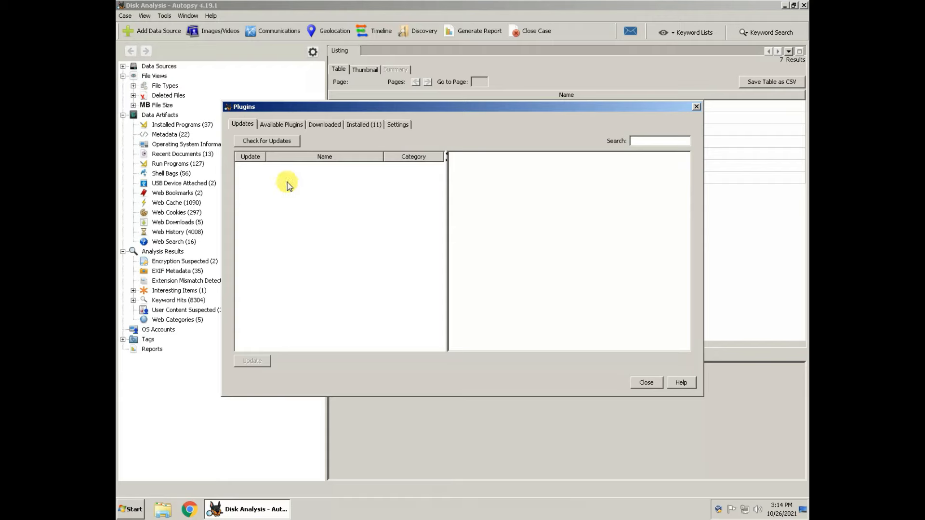
pyautogui.click(273, 127)
pyautogui.click(323, 125)
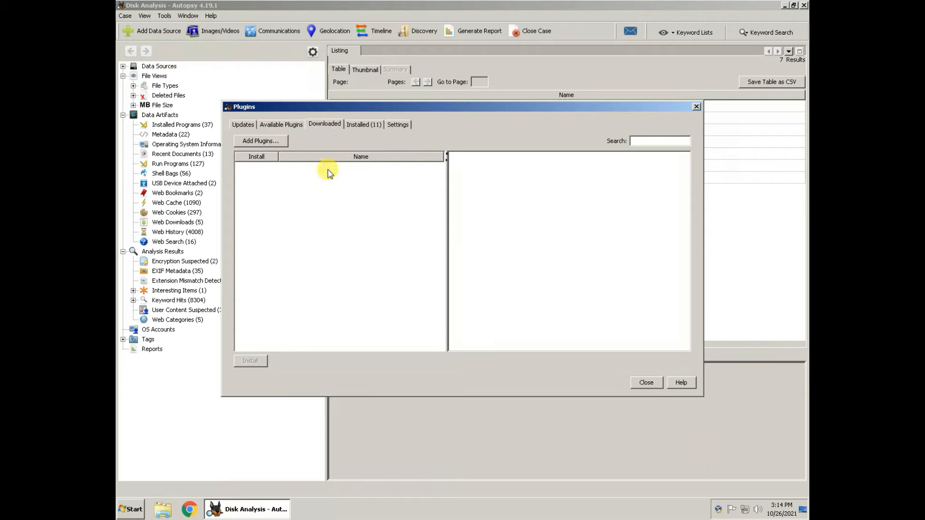
pyautogui.click(374, 125)
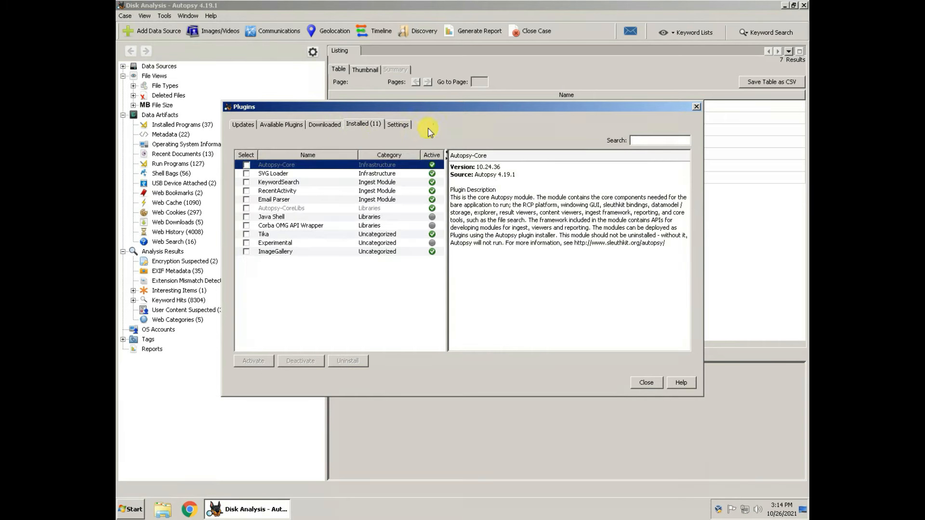
pyautogui.click(407, 192)
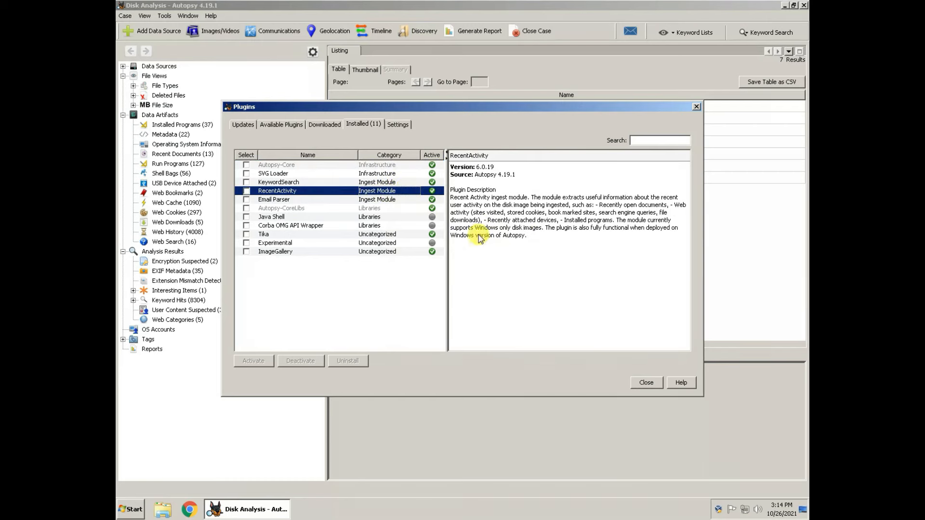
pyautogui.click(398, 124)
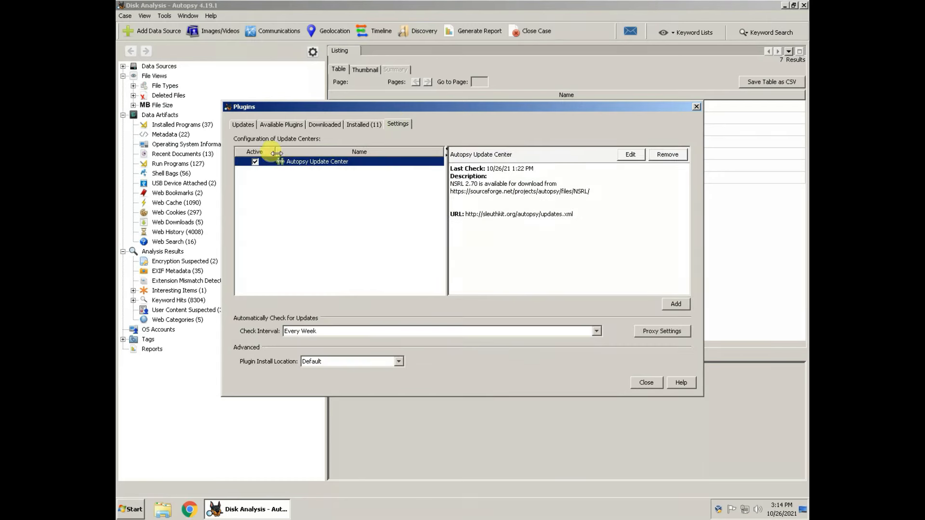
pyautogui.click(648, 382)
# Step: Examine the live triage drive creation options with the OS (C:) drive selected, and cancel
pyautogui.click(164, 16)
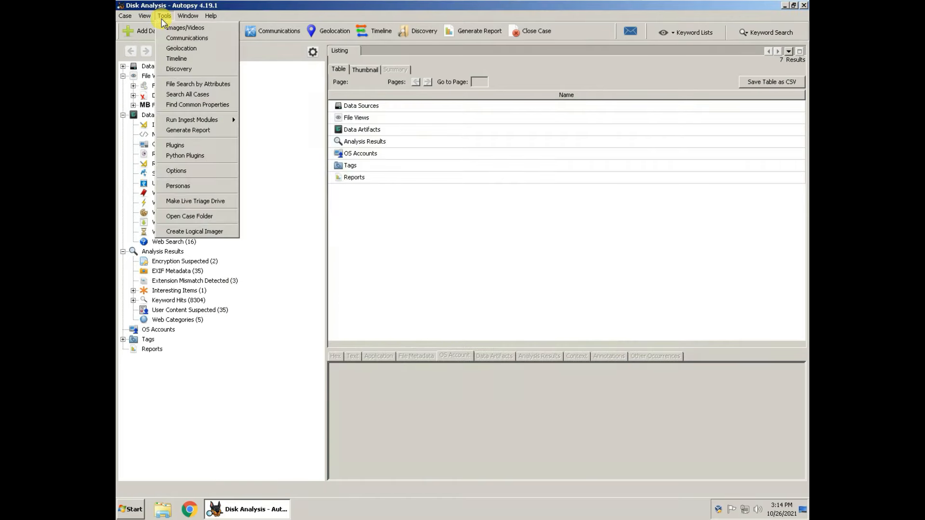
pyautogui.click(207, 207)
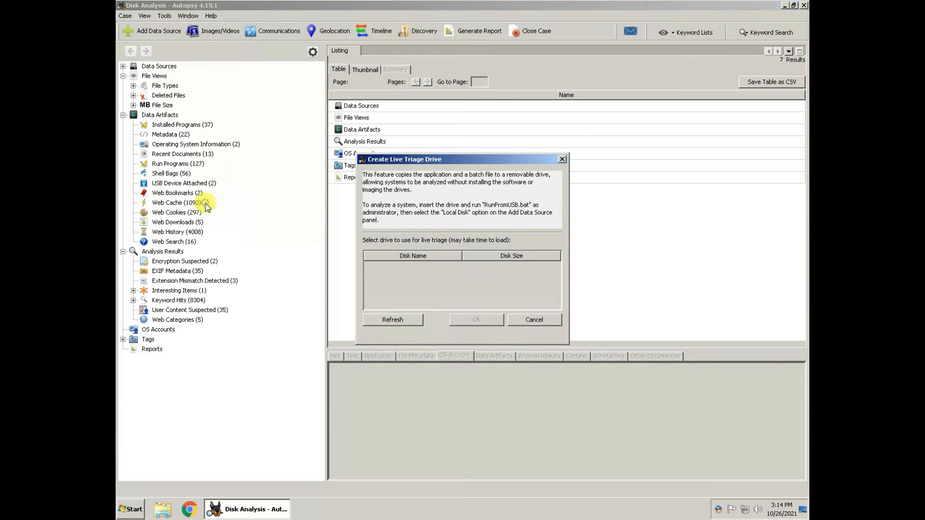
pyautogui.click(449, 265)
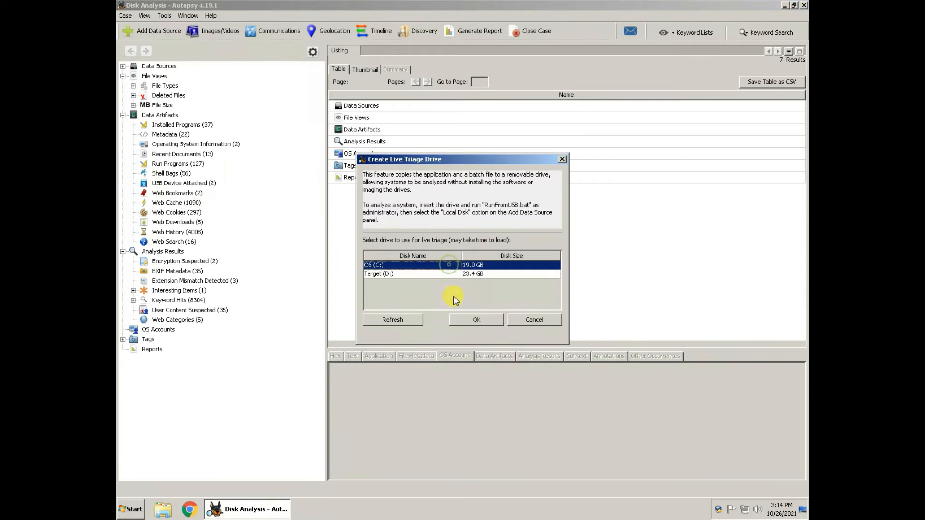
pyautogui.click(548, 320)
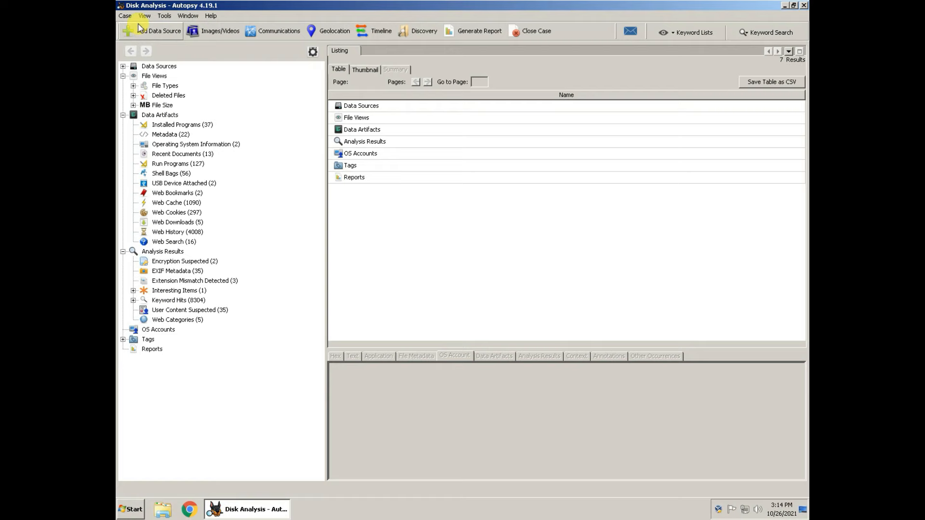
# Step: Examine the location options for creating a logical imager, and cancel
pyautogui.click(164, 16)
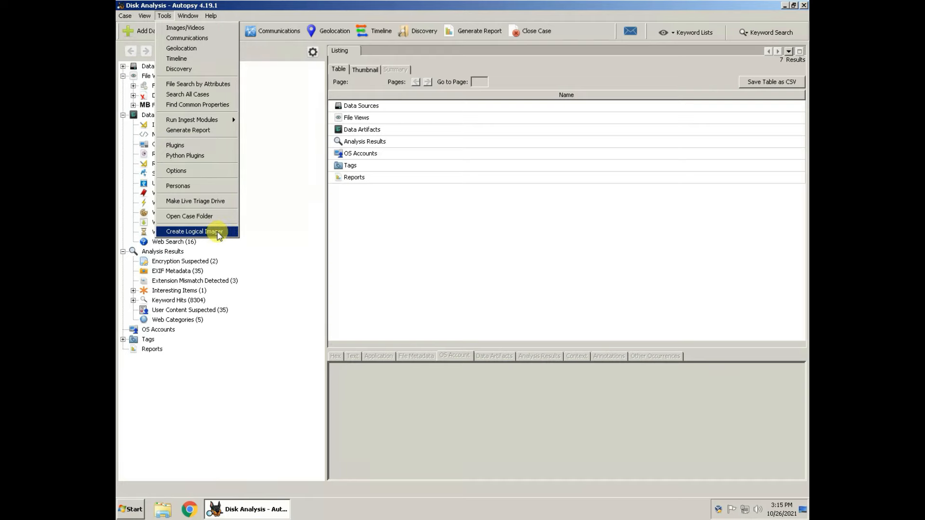
pyautogui.click(219, 234)
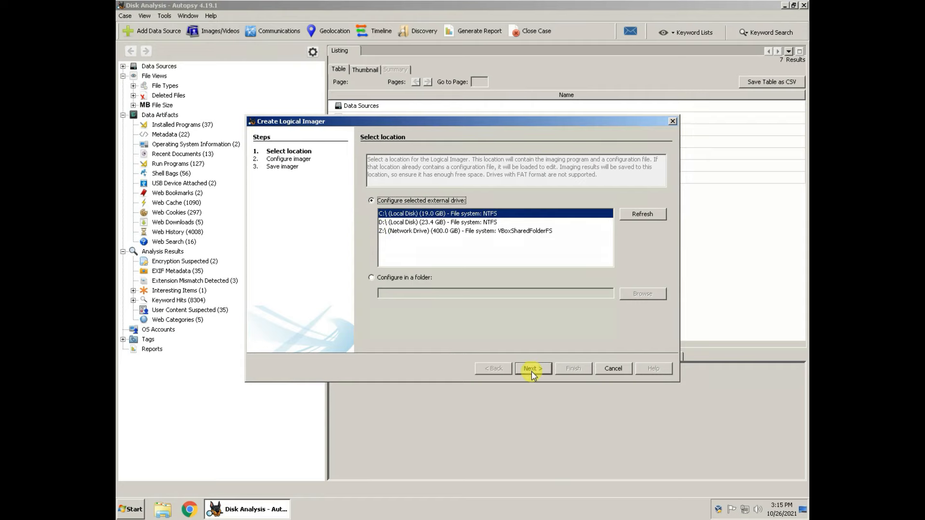
pyautogui.click(613, 369)
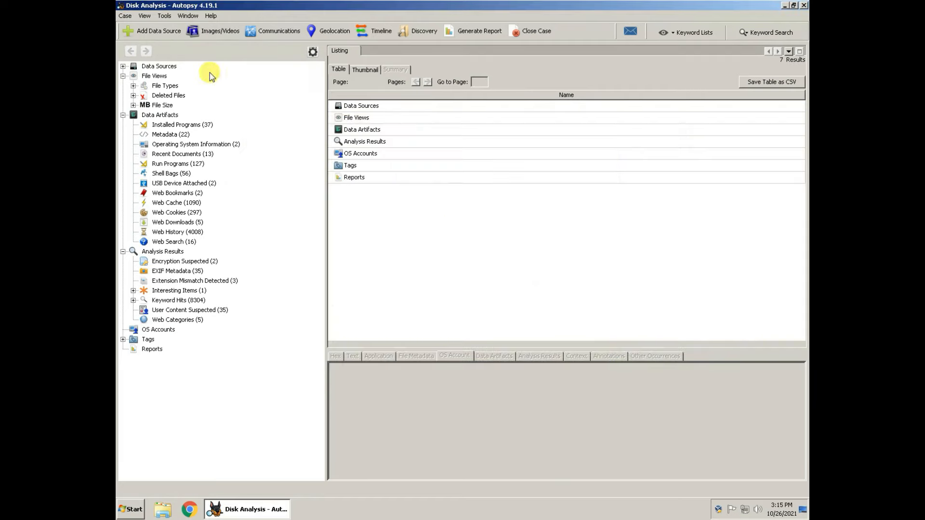
pyautogui.click(164, 16)
pyautogui.moveTo(195, 29)
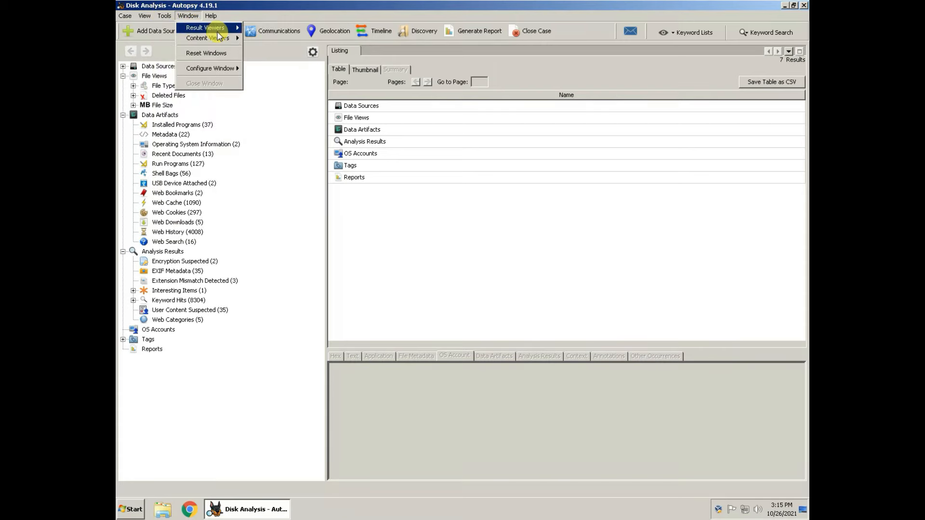
pyautogui.moveTo(209, 72)
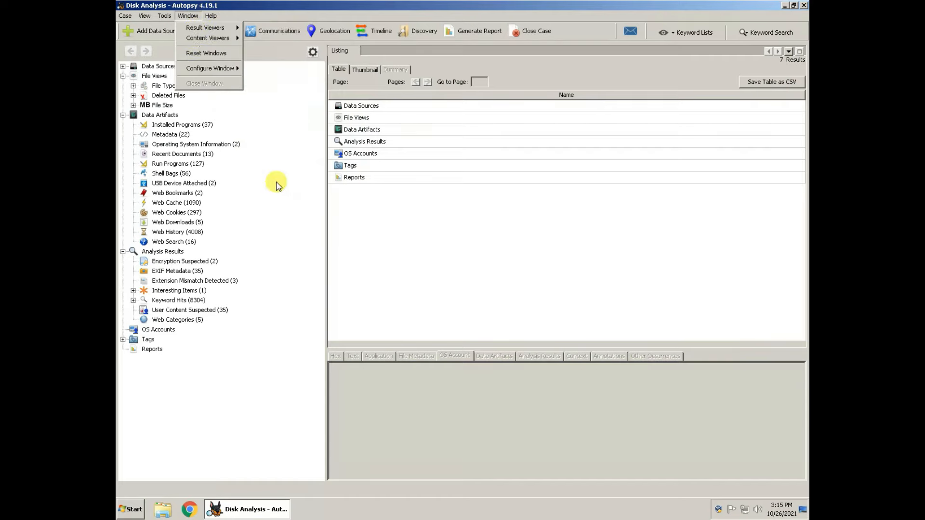
pyautogui.click(527, 170)
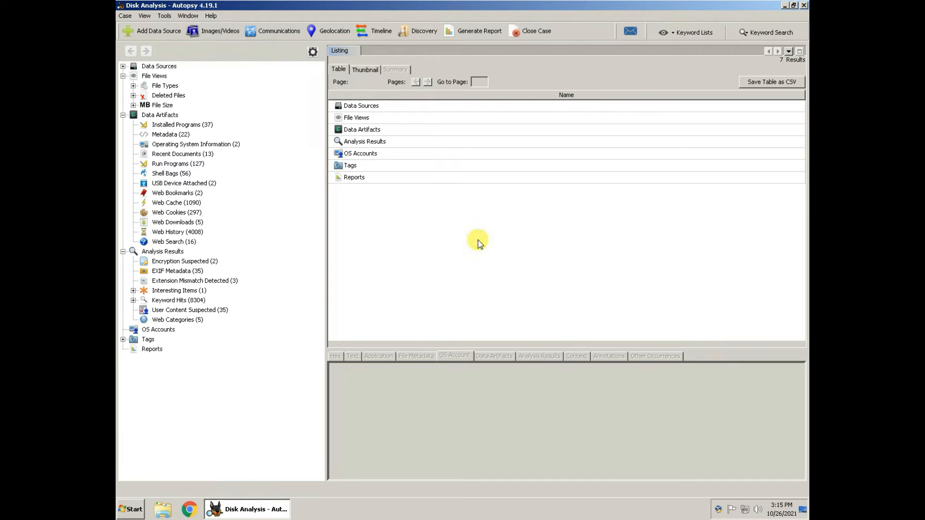
# Step: Start a report and examine the Excel Report, Files - Text, Save Tagged Hashes, Extract Unique Words and TSK Body File modules
pyautogui.click(462, 32)
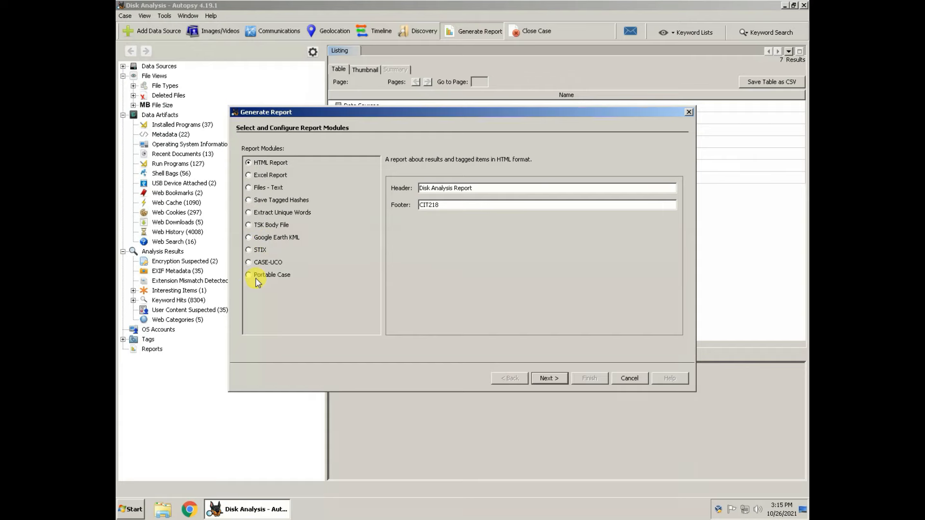
pyautogui.click(250, 176)
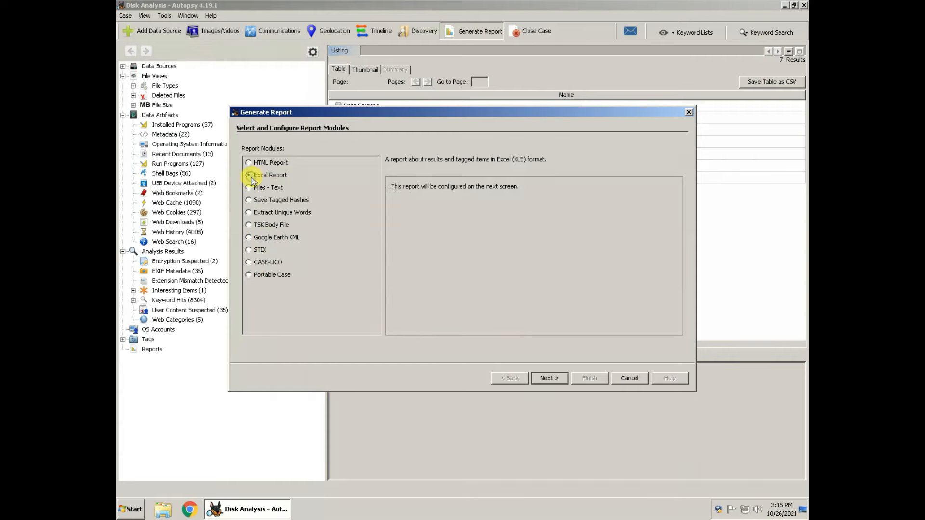
pyautogui.click(248, 188)
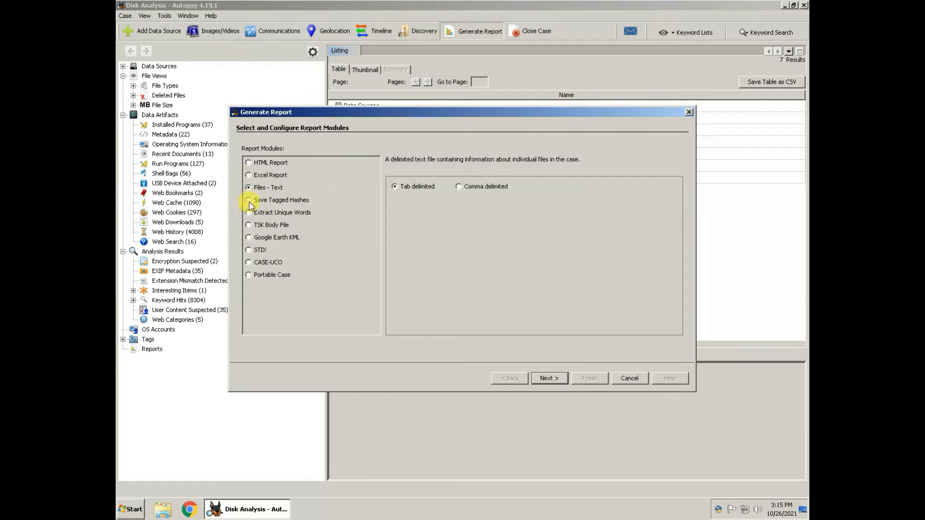
pyautogui.click(250, 201)
pyautogui.click(249, 213)
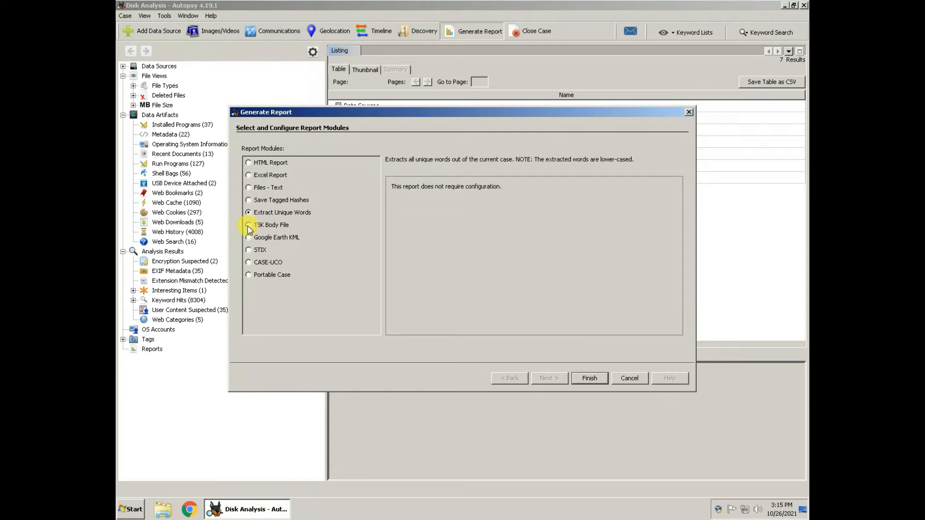
pyautogui.click(249, 225)
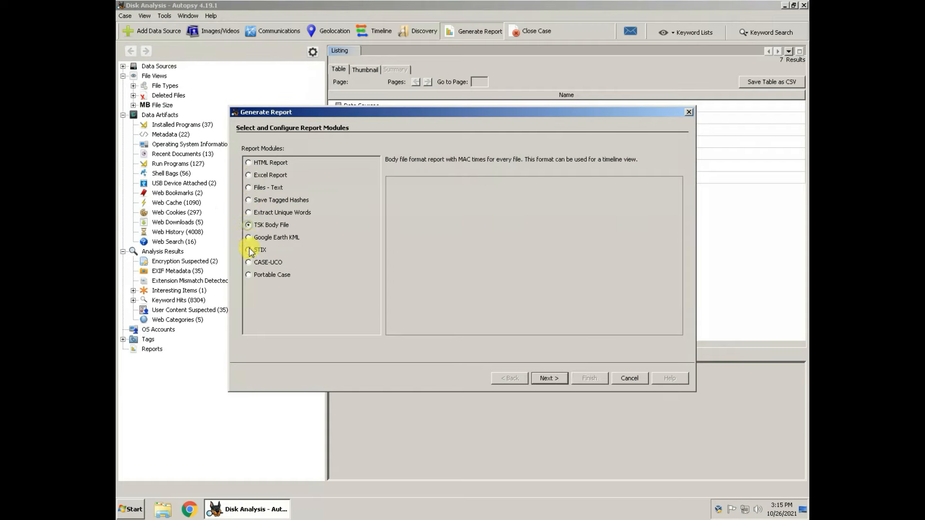
# Step: Choose an HTML Report with the header "Disk Analysis Report" and footer "CIT218", including the PhysicalDrive0 data source
pyautogui.click(261, 163)
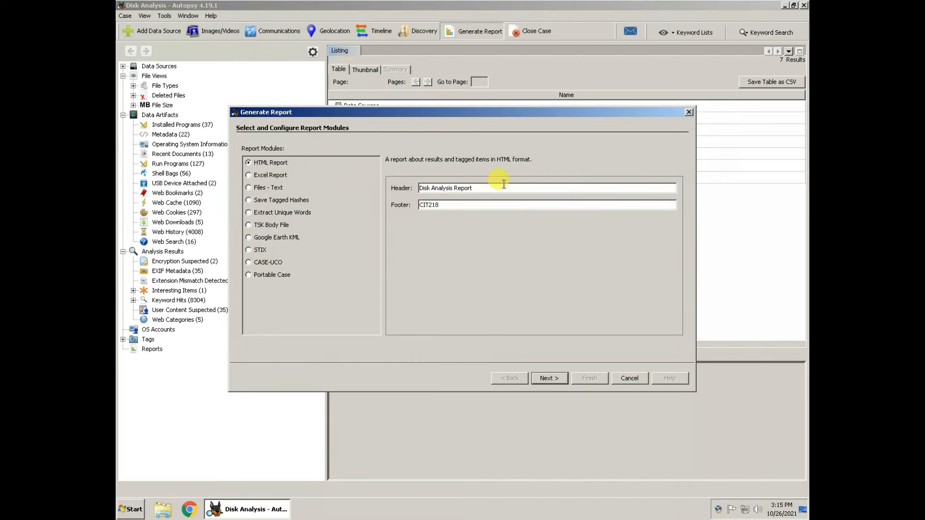
pyautogui.moveTo(481, 188); pyautogui.dragTo(428, 191)
pyautogui.click(443, 205)
pyautogui.click(551, 379)
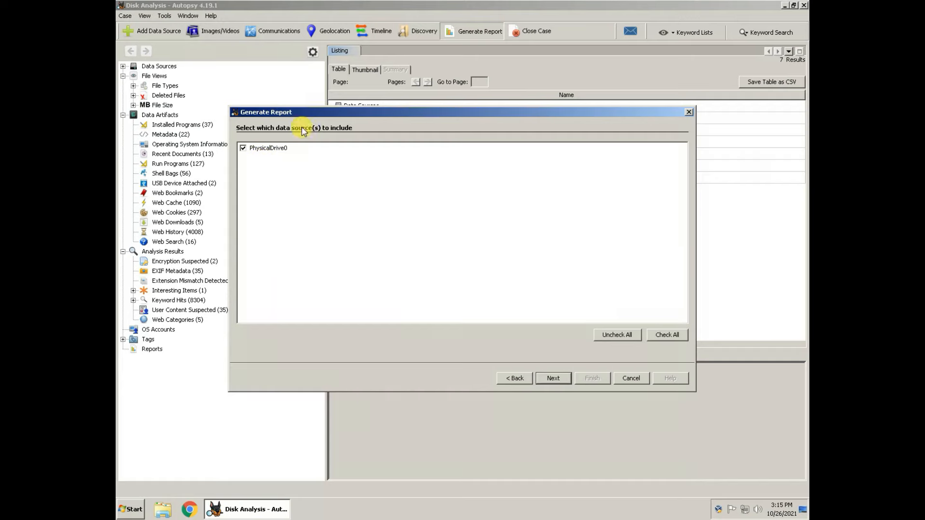
pyautogui.click(553, 379)
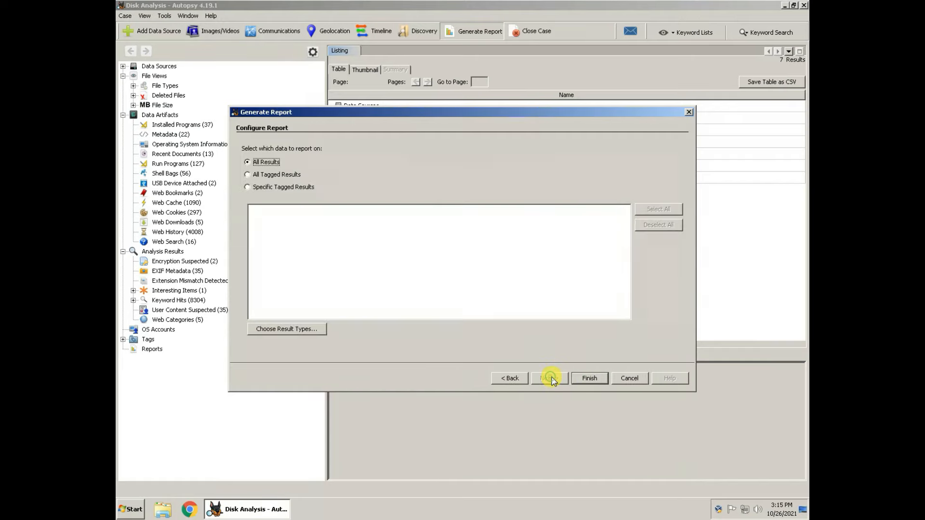
# Step: Try the tagged-results options, set the report to cover All Results and generate it
pyautogui.click(247, 188)
pyautogui.click(248, 175)
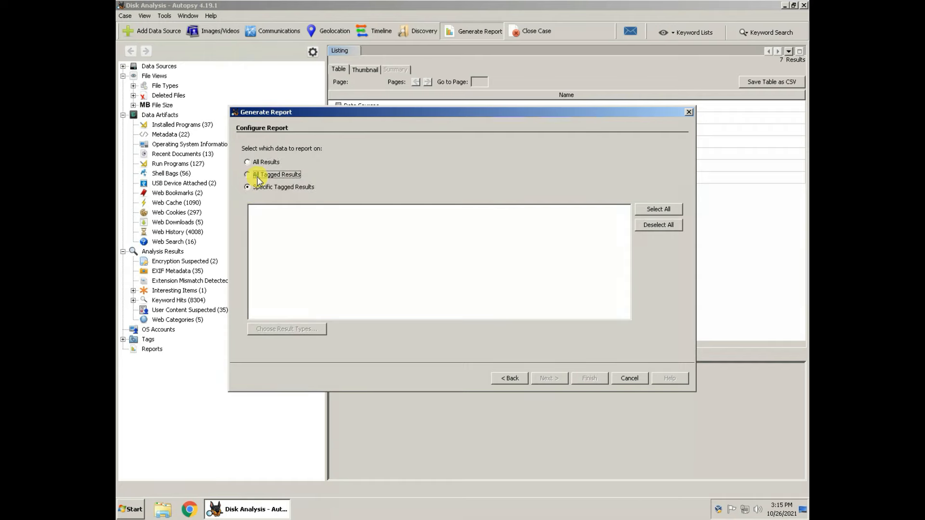
pyautogui.click(261, 164)
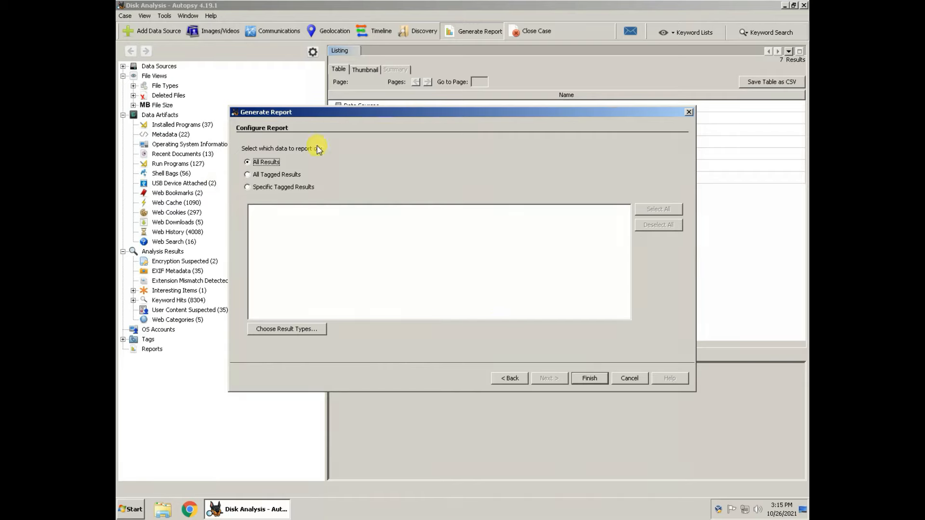
pyautogui.click(590, 378)
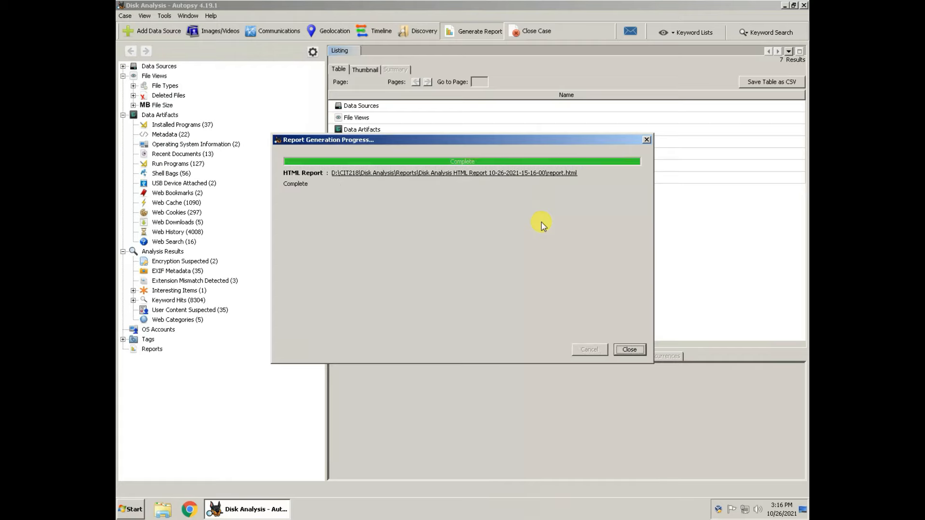
# Step: Open the generated HTML report and read its case summary, including the image information, software information and ingest history
pyautogui.click(525, 174)
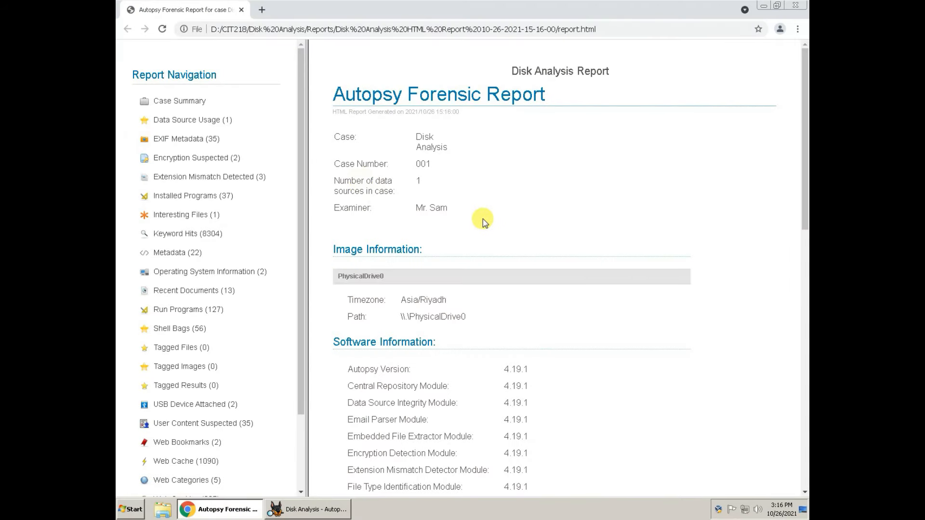
pyautogui.scroll(-1, 530, 219)
pyautogui.scroll(1, 529, 219)
pyautogui.scroll(-2, 424, 197)
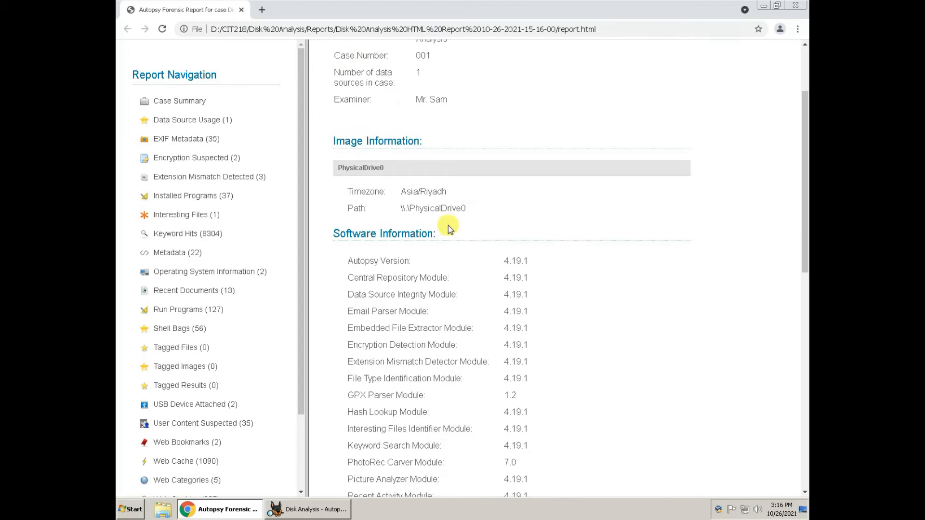
pyautogui.scroll(-2, 448, 227)
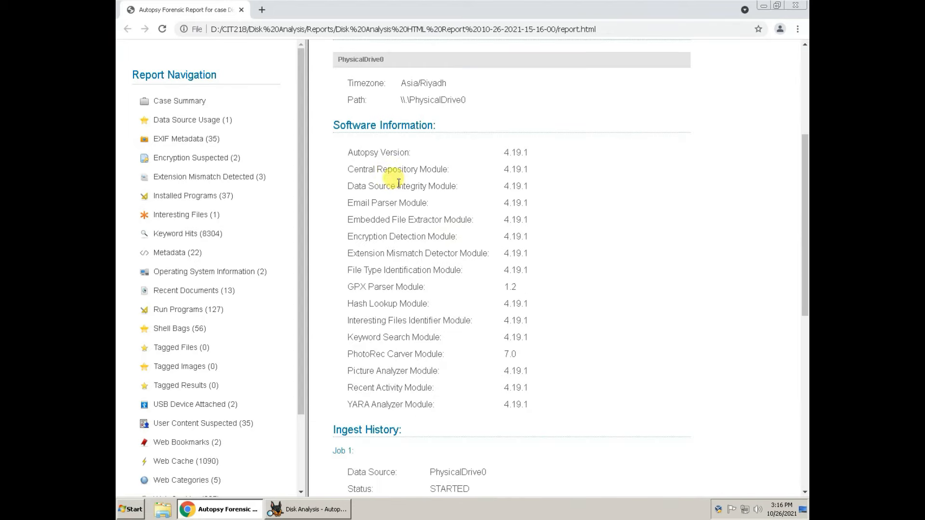
pyautogui.scroll(-8, 402, 188)
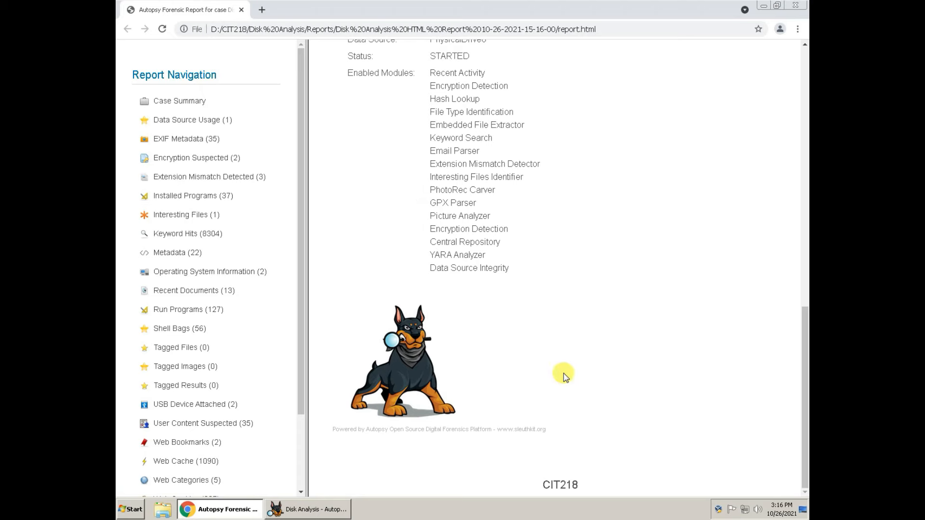
pyautogui.scroll(7, 441, 356)
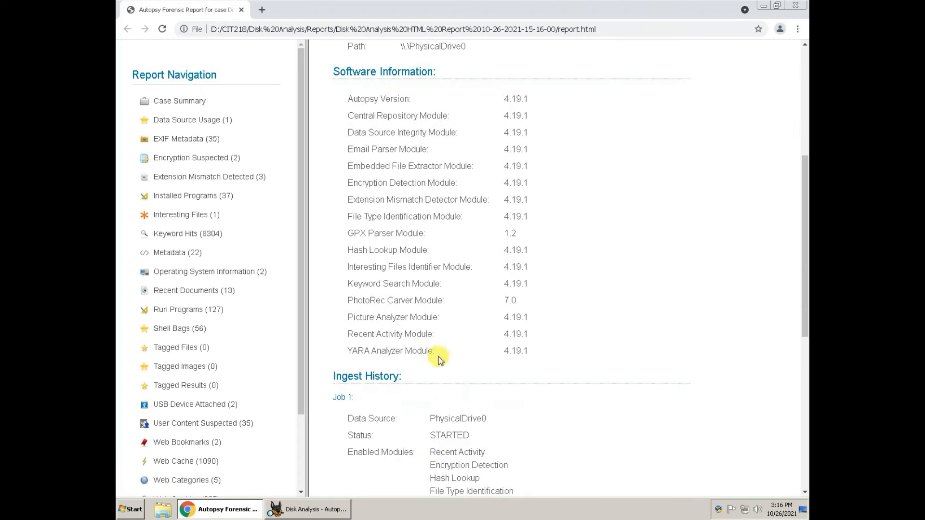
# Step: Review the report's Data Source Usage, Encryption Suspected, Extension Mismatch Detected, Installed Programs, Interesting Files, Metadata and Shell Bags sections
pyautogui.click(168, 121)
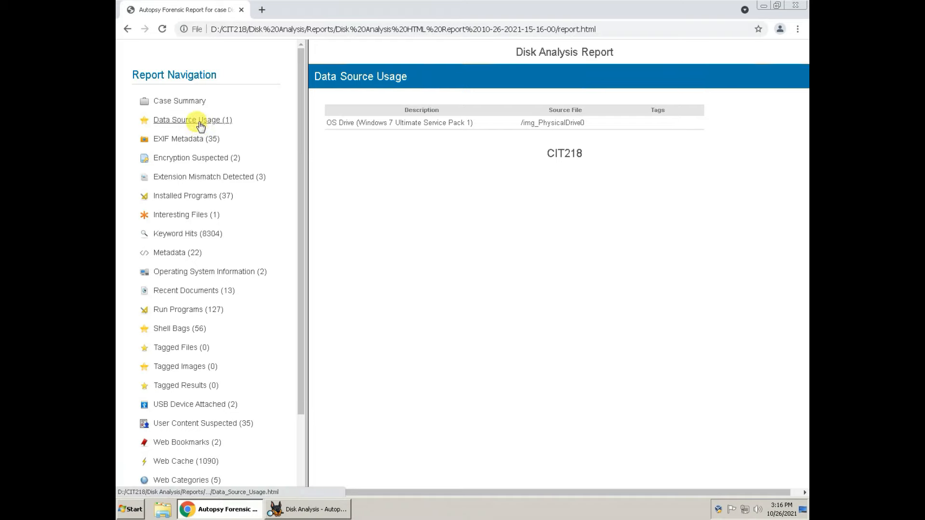
pyautogui.click(193, 161)
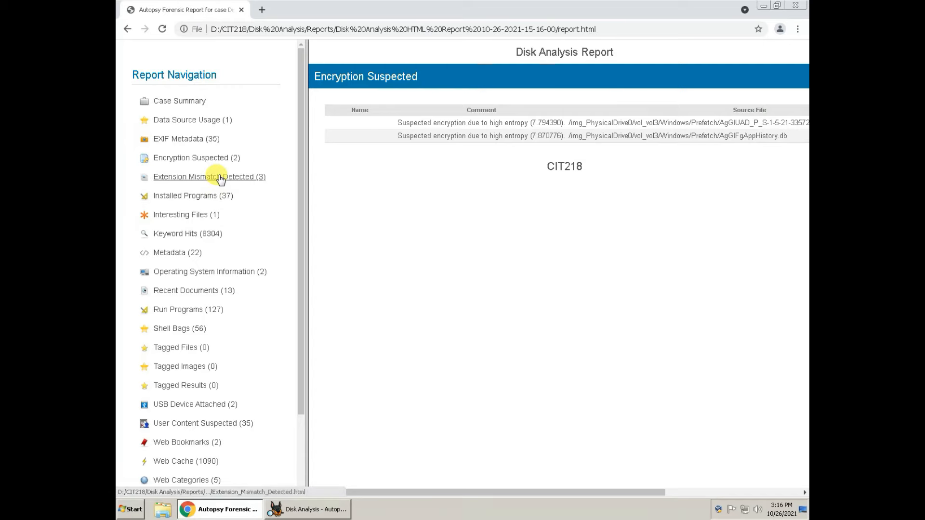
pyautogui.click(221, 177)
pyautogui.click(186, 196)
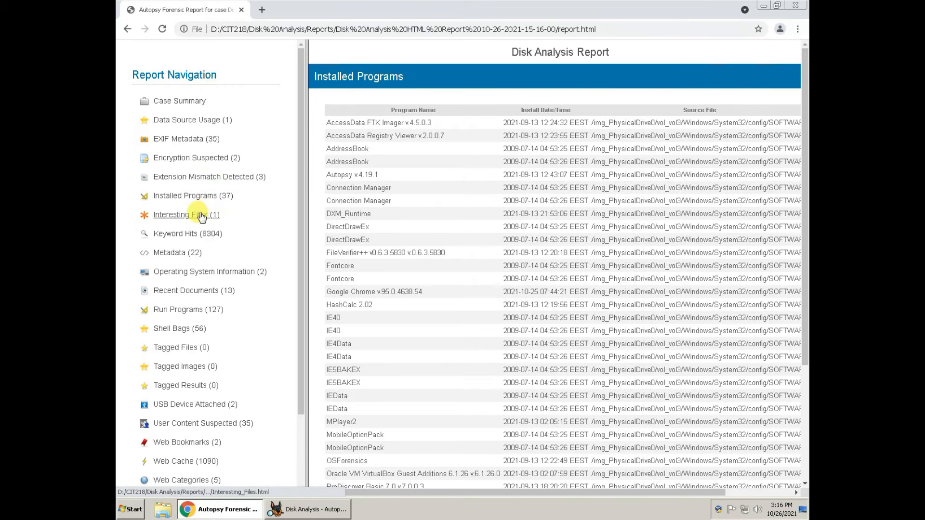
pyautogui.click(191, 214)
pyautogui.click(180, 253)
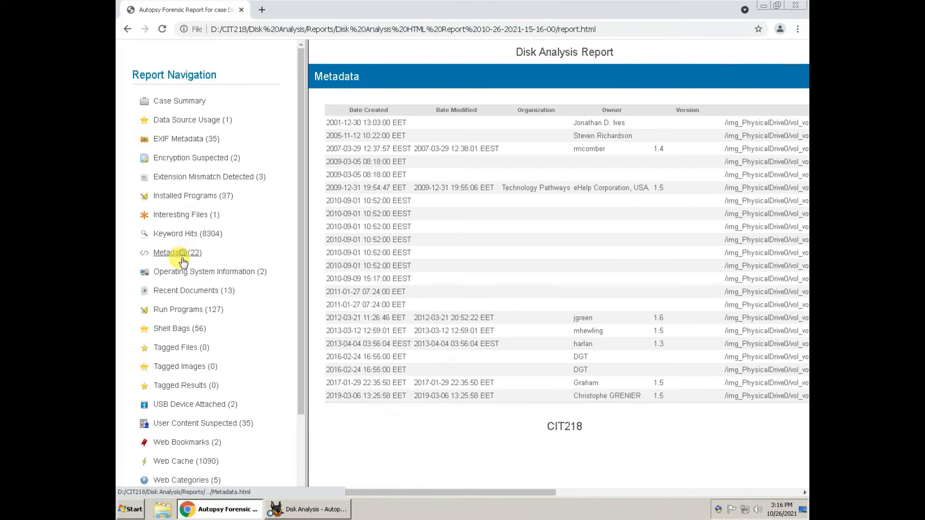
pyautogui.click(182, 328)
# Step: Review the report's browser activity sections: Web Bookmarks, Web Categories, Web History and Web Search
pyautogui.scroll(-2, 248, 301)
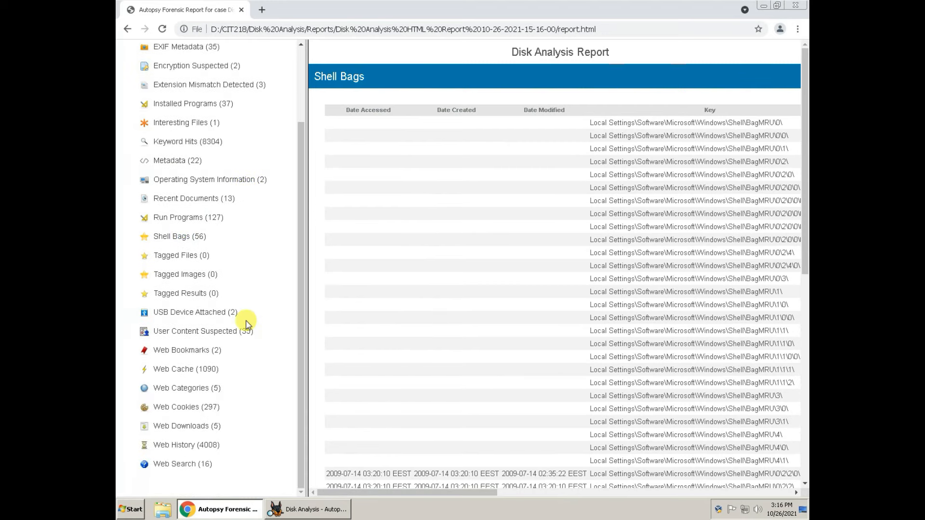
pyautogui.click(190, 349)
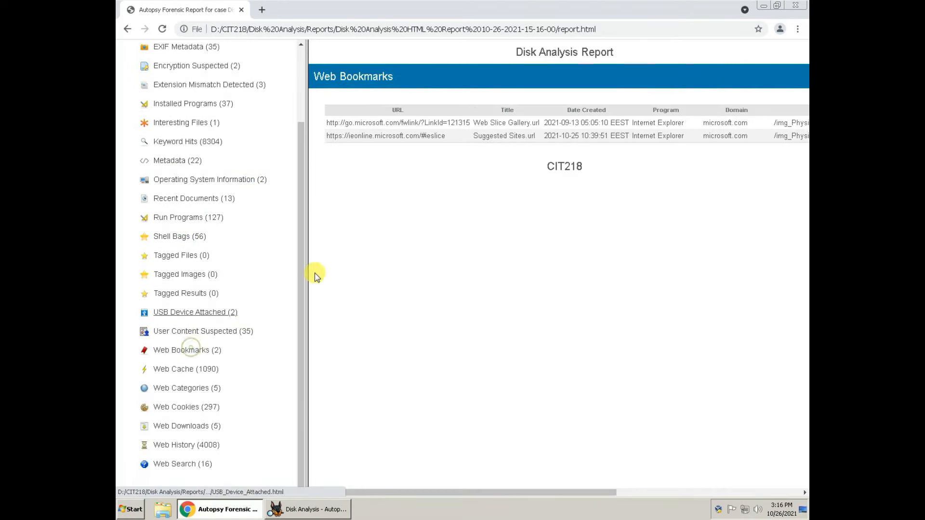
pyautogui.click(192, 392)
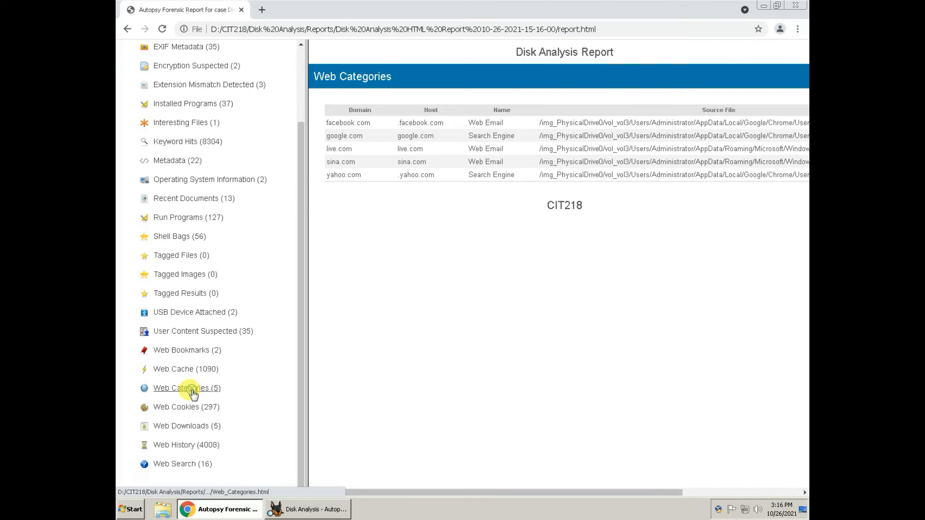
pyautogui.click(183, 444)
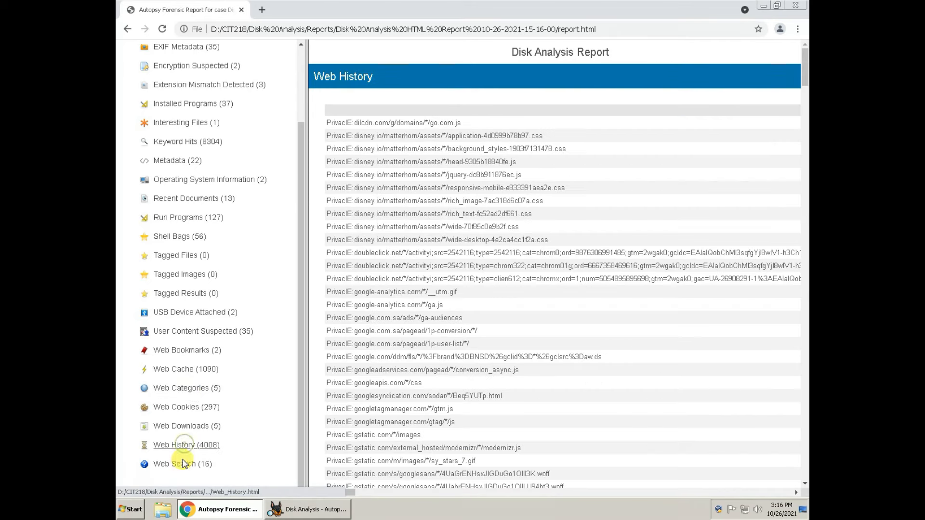
pyautogui.click(185, 463)
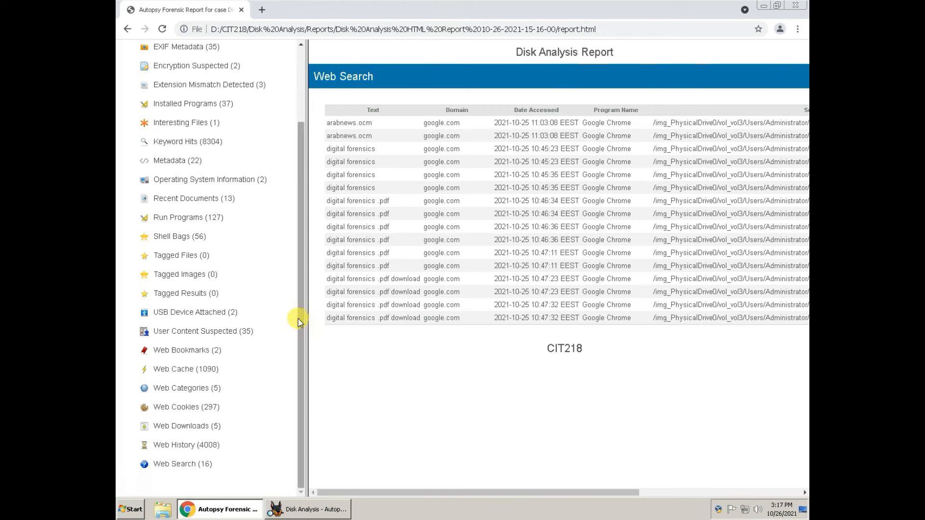
# Step: Close the HTML report and dismiss the completed report generation dialog to return to the Disk Analysis case
pyautogui.moveTo(299, 322); pyautogui.dragTo(318, 188)
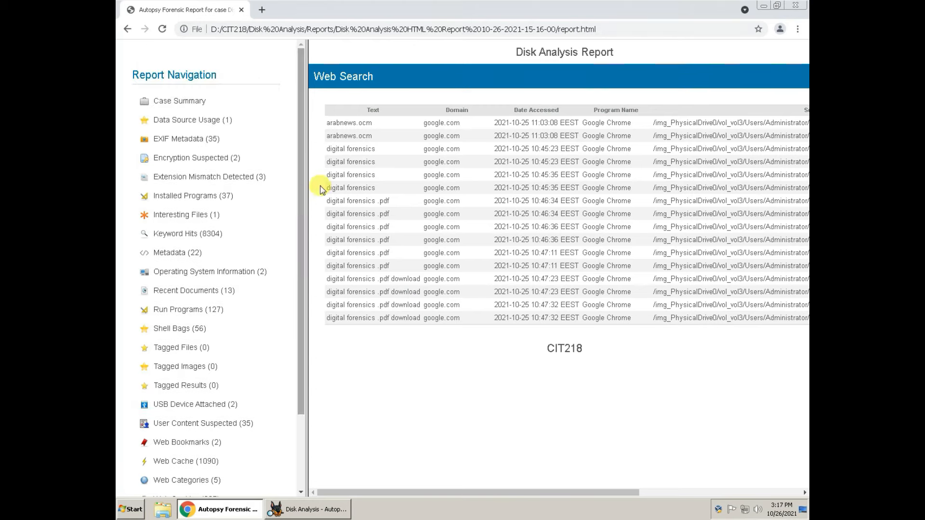
pyautogui.click(794, 6)
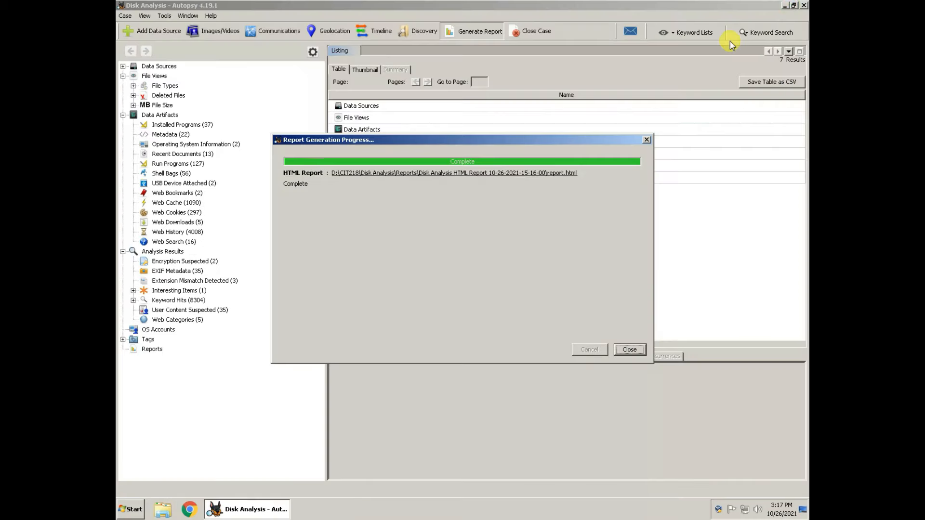
pyautogui.click(628, 350)
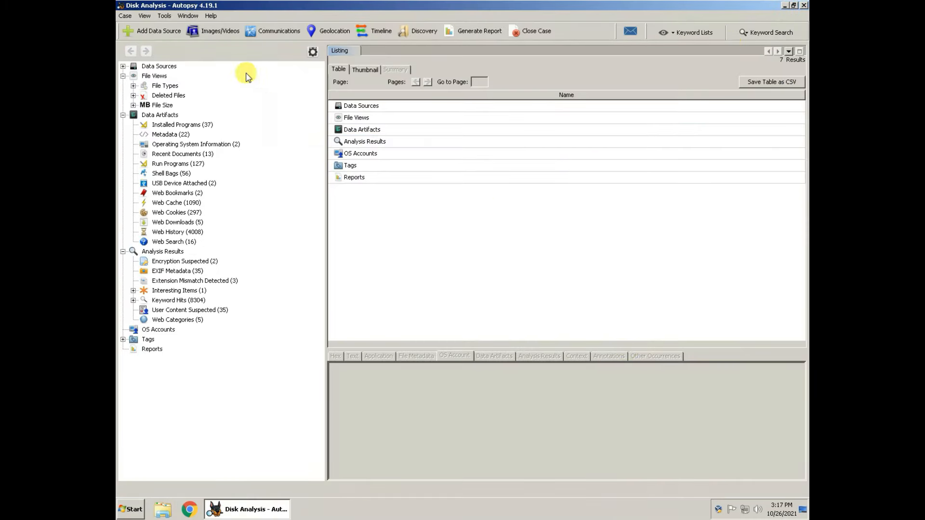